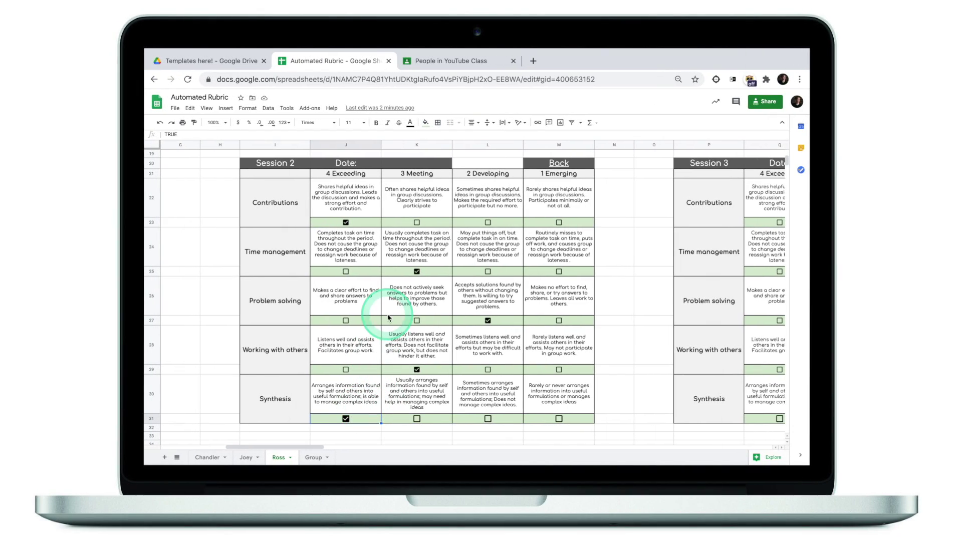
Open the next student's rubric tab and scroll across its Session 1 criteria
scroll(426, 320, "up", 2)
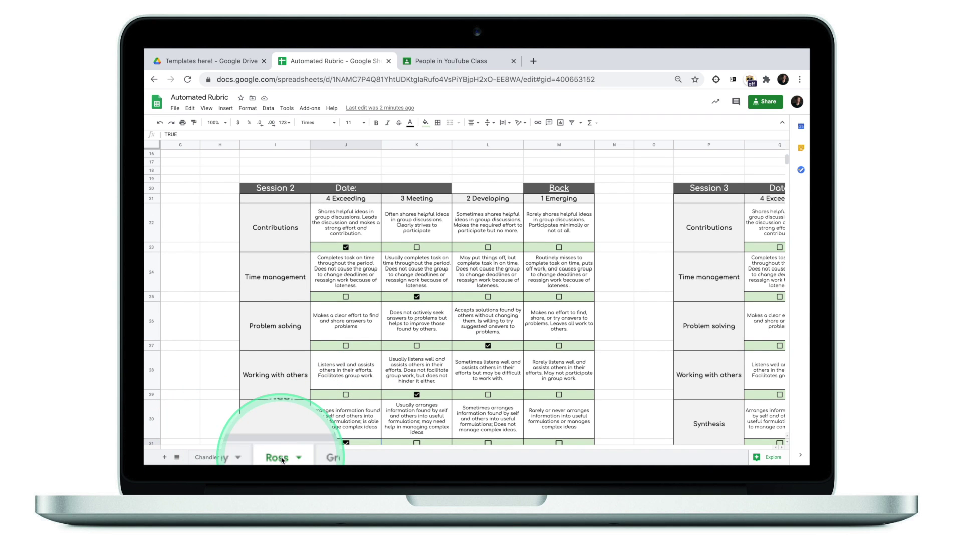
left_click(207, 458)
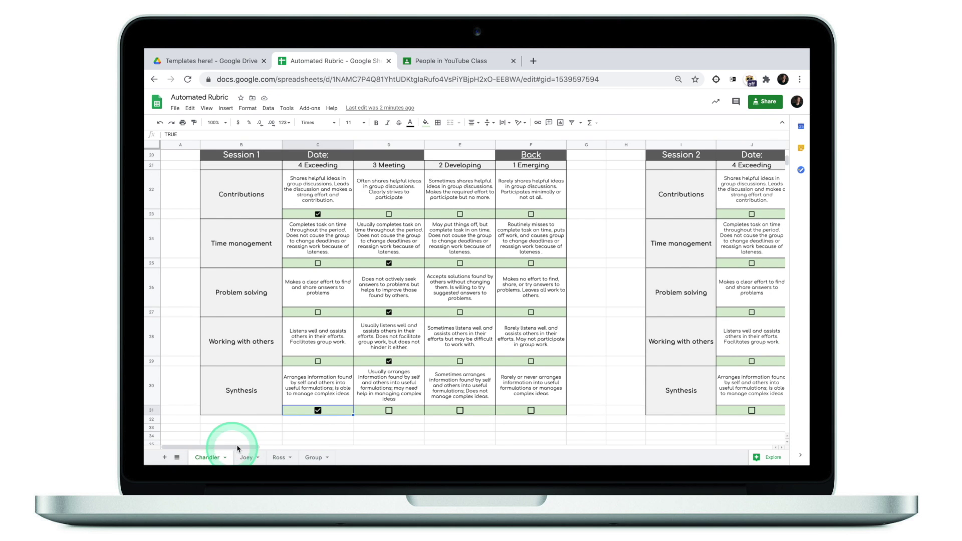
scroll(243, 408, "up", 1)
scroll(396, 351, "right", 10)
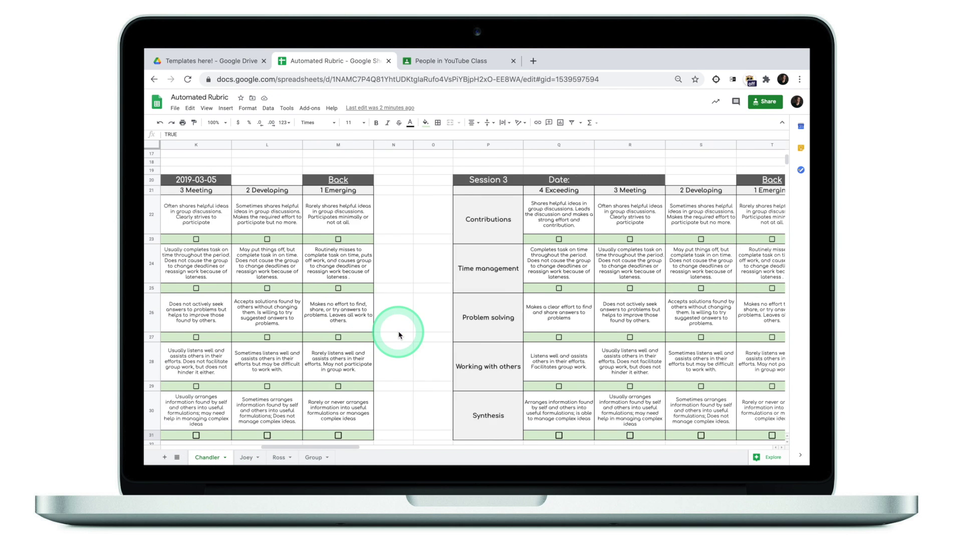
scroll(400, 335, "left", 5)
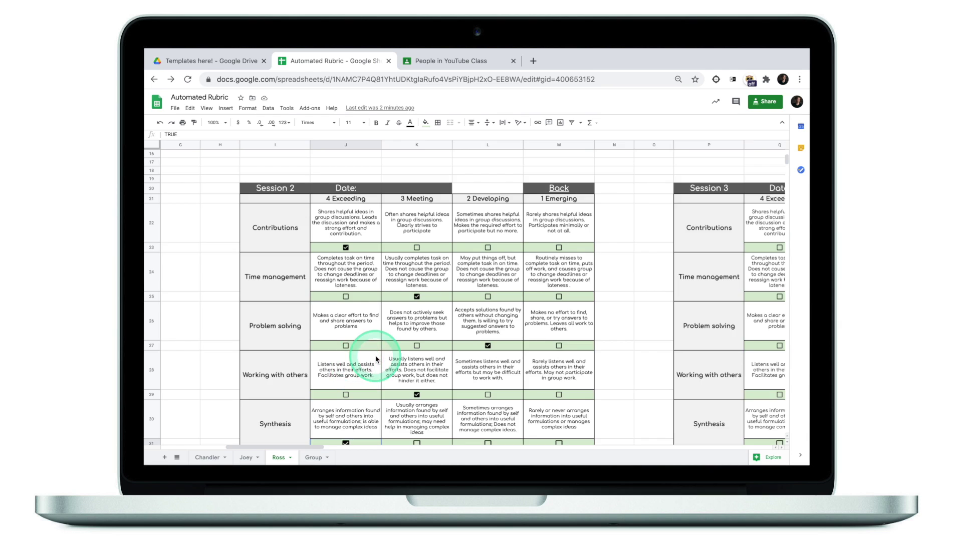
scroll(376, 359, "right", 5)
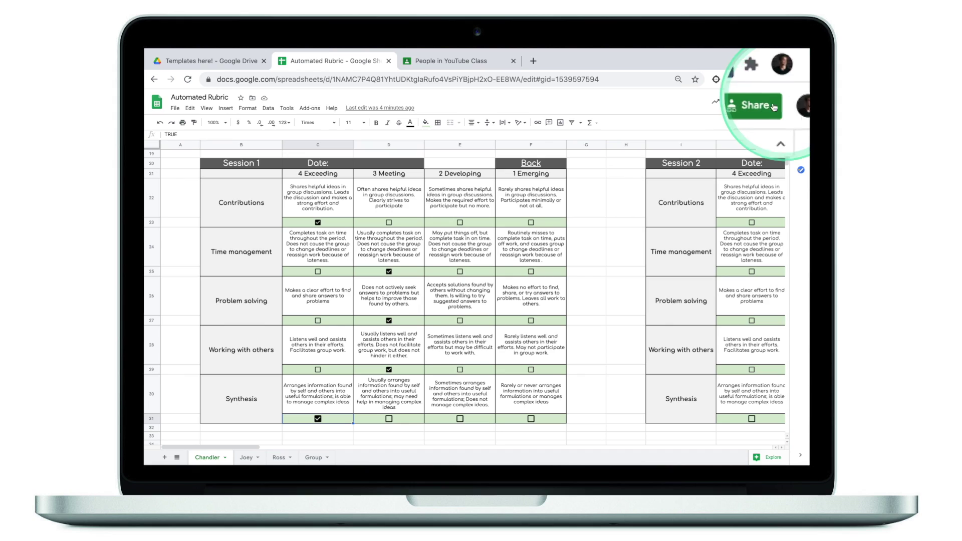
left_click(766, 102)
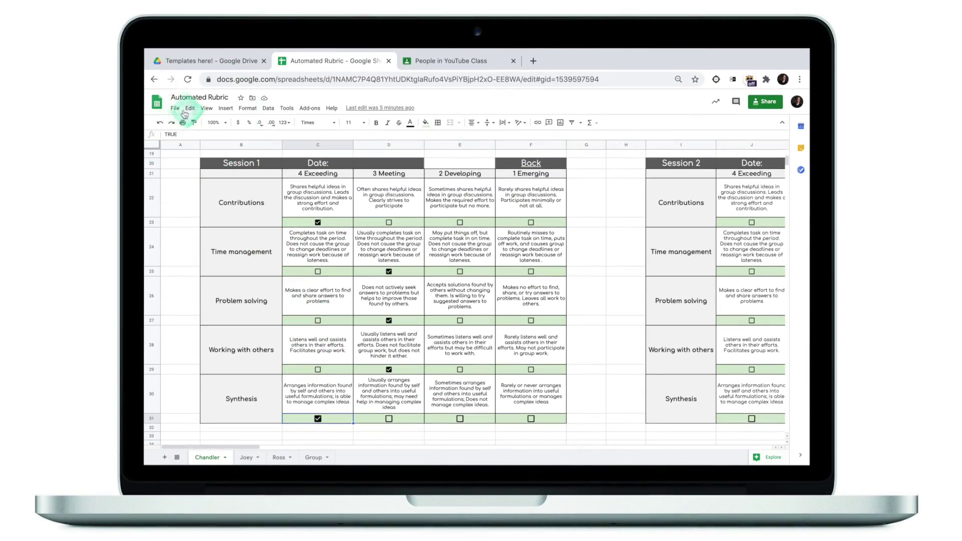
Publish only this student's sheet to the web in Web page format and confirm
left_click(176, 111)
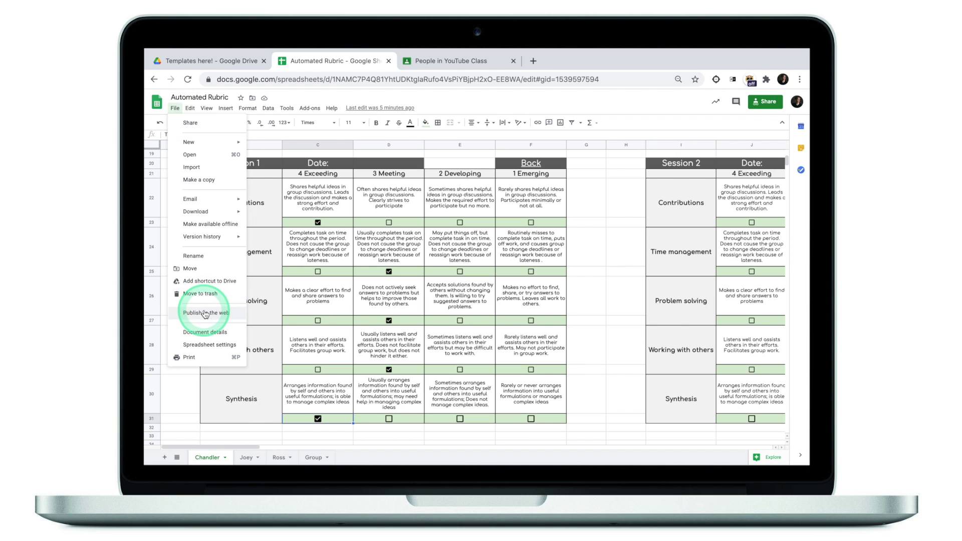
left_click(205, 314)
left_click(381, 262)
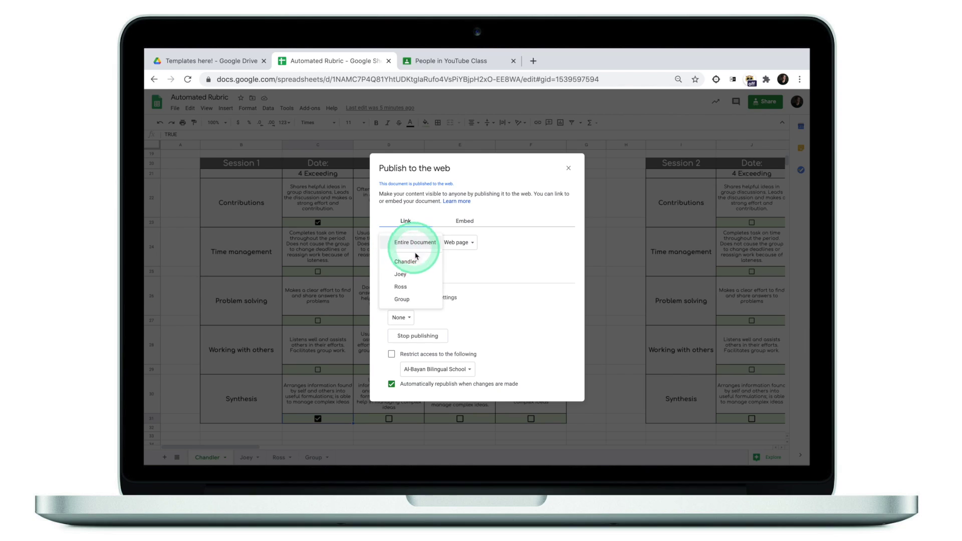
left_click(453, 247)
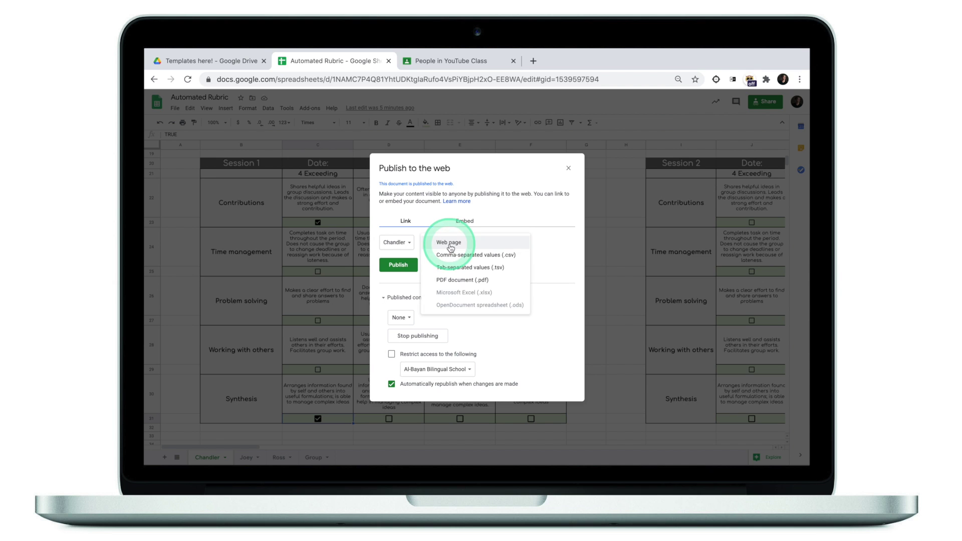
left_click(455, 248)
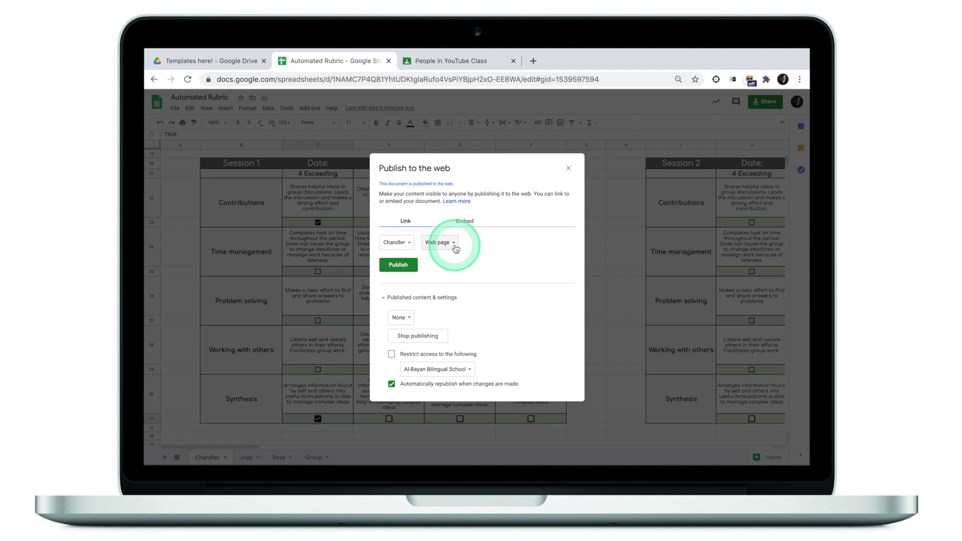
left_click(387, 297)
left_click(396, 341)
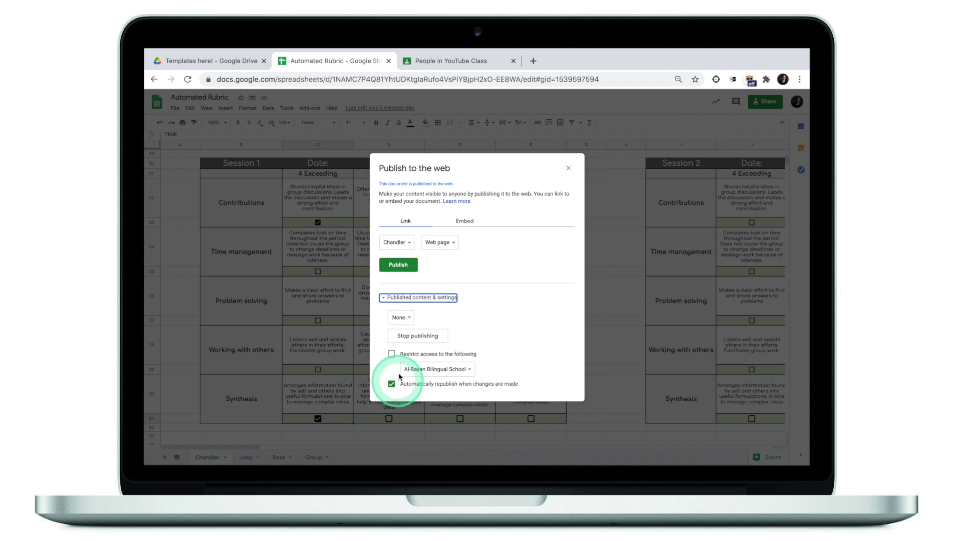
left_click(398, 265)
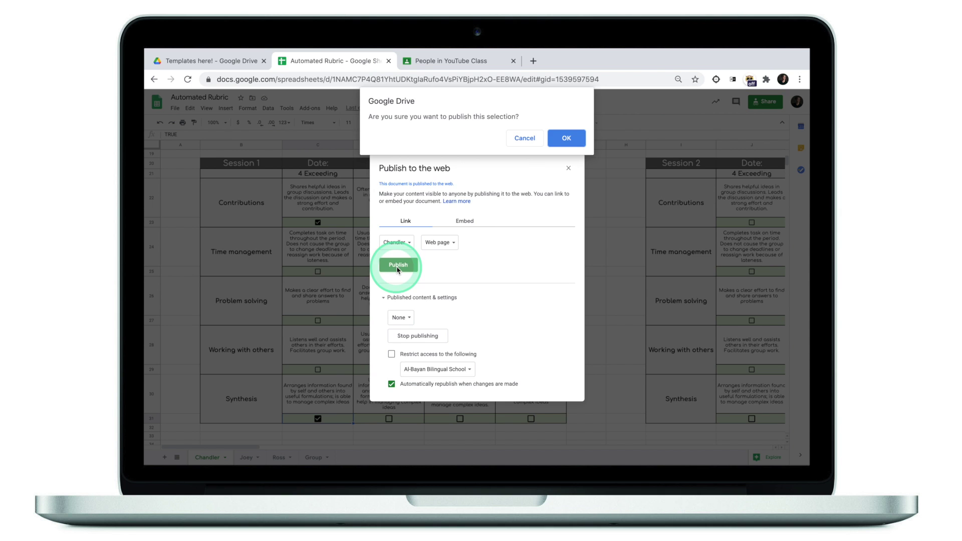
left_click(566, 138)
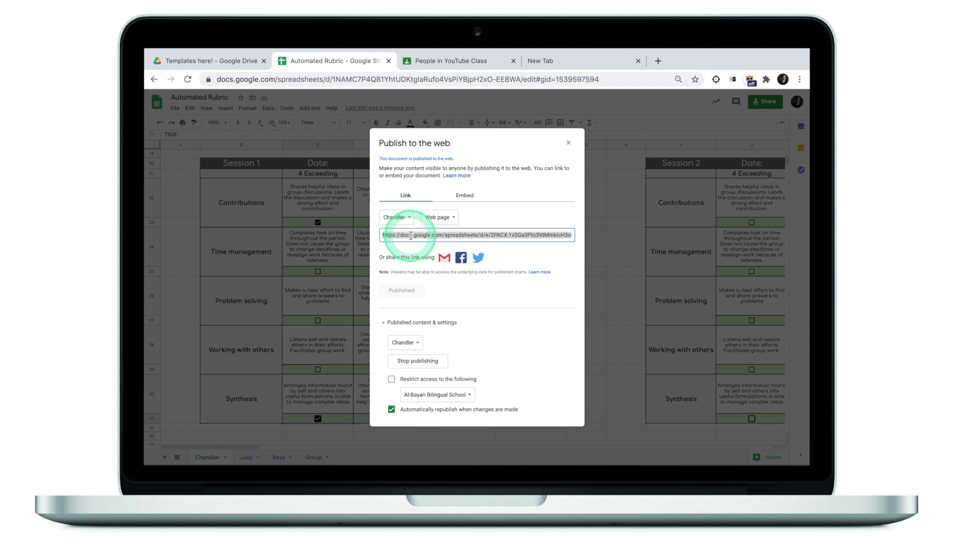
Load the copied published-rubric link in a new browser tab and scroll through it
left_click(535, 64)
key("ctrl+v")
key("Return")
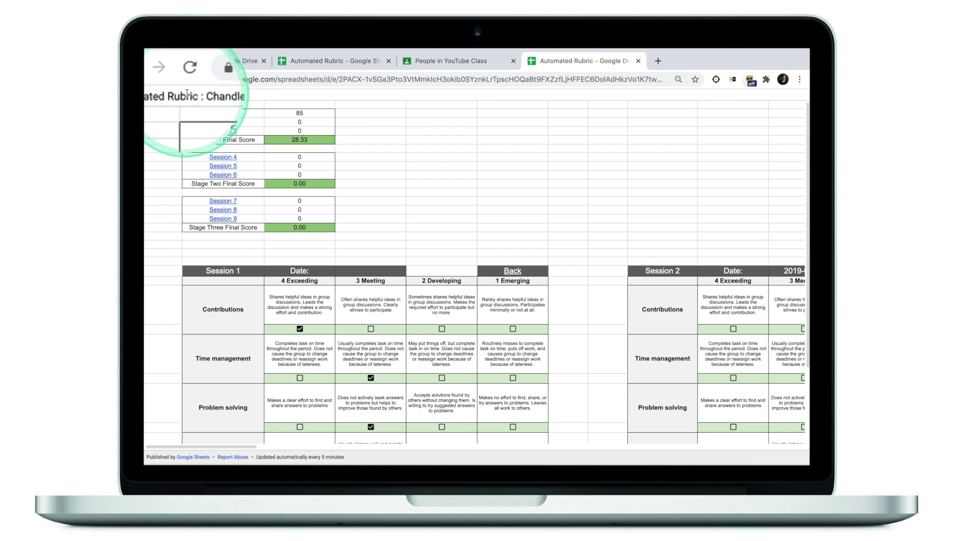
scroll(412, 304, "down", 3)
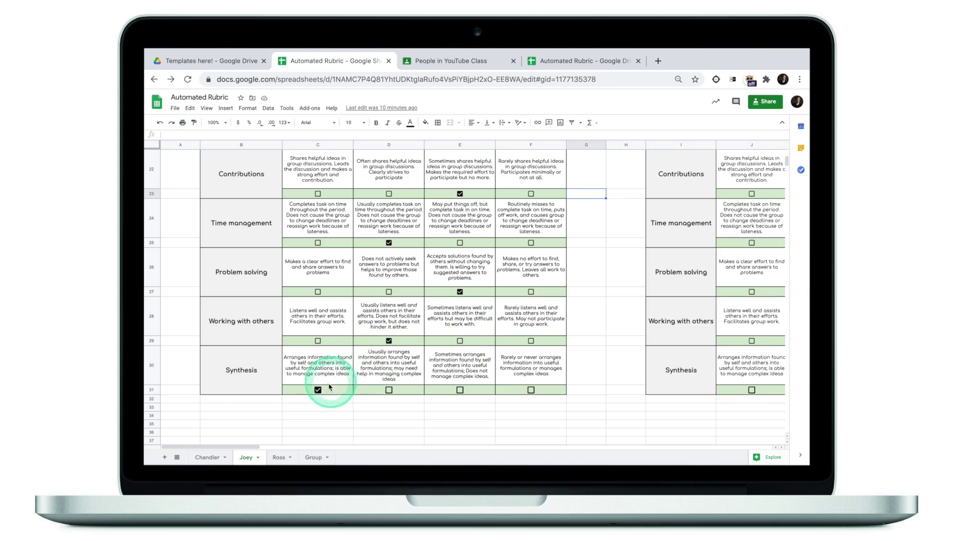
Clear the student's Session 1 checkboxes, then reload the published page to see zeroed scores
left_click(389, 369)
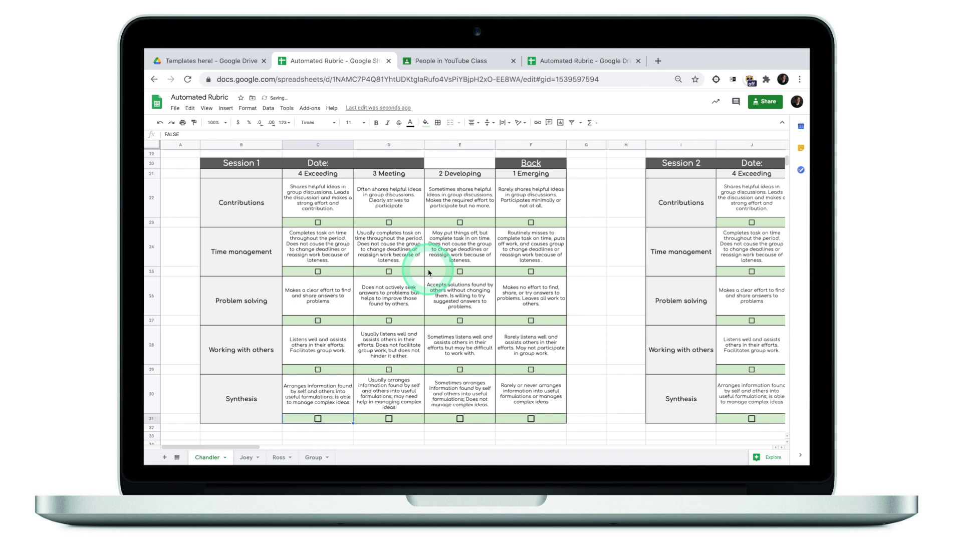
left_click(189, 80)
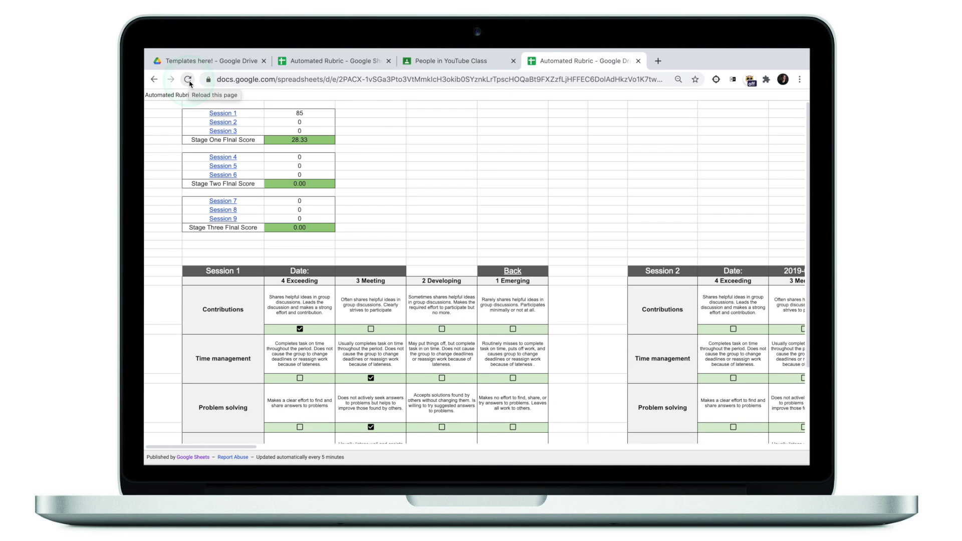
left_click(189, 81)
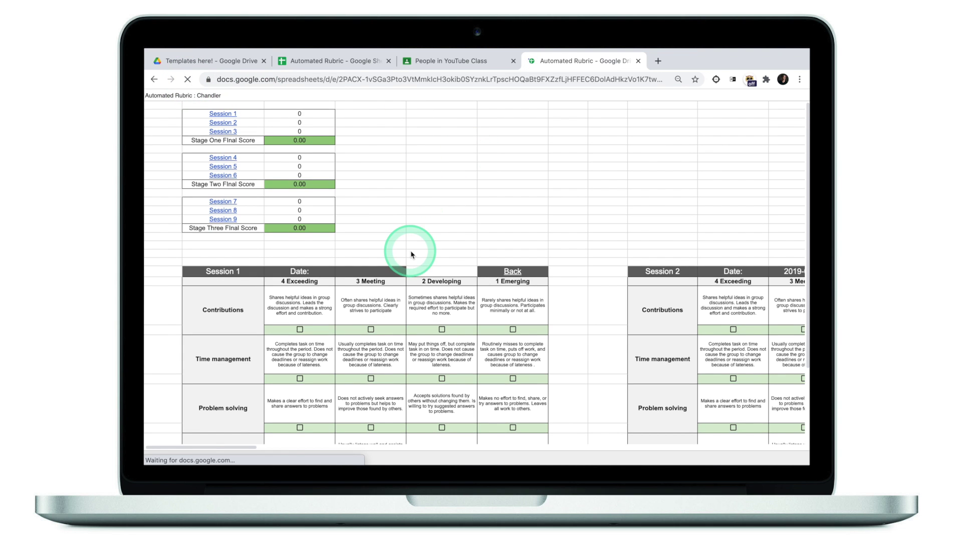
scroll(412, 254, "down", 3)
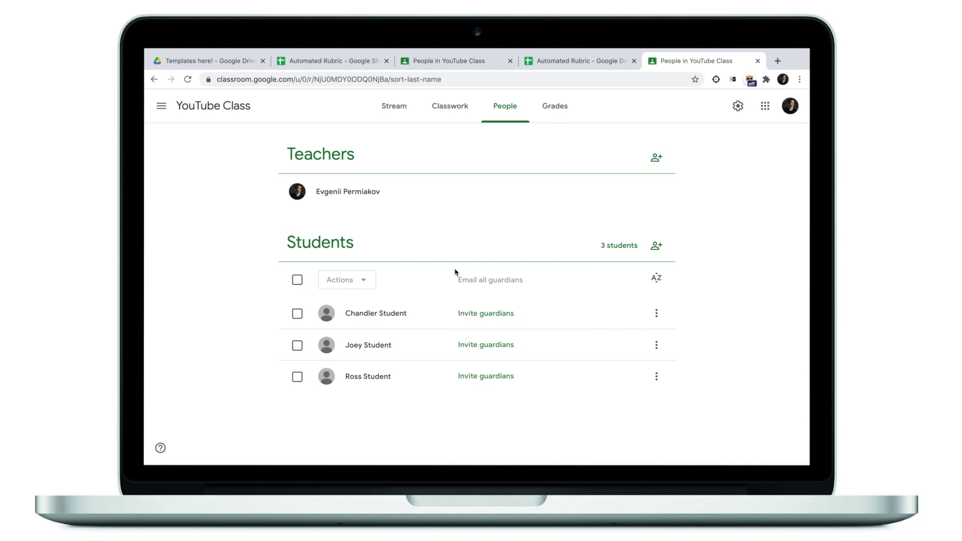
On the class's Classwork page, create a topic named Rubrics
left_click(348, 337)
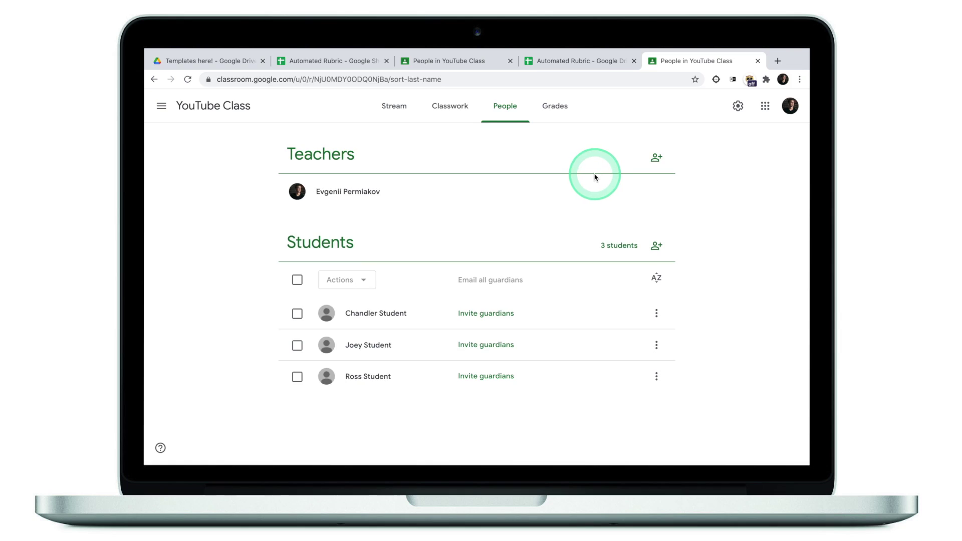
left_click(457, 115)
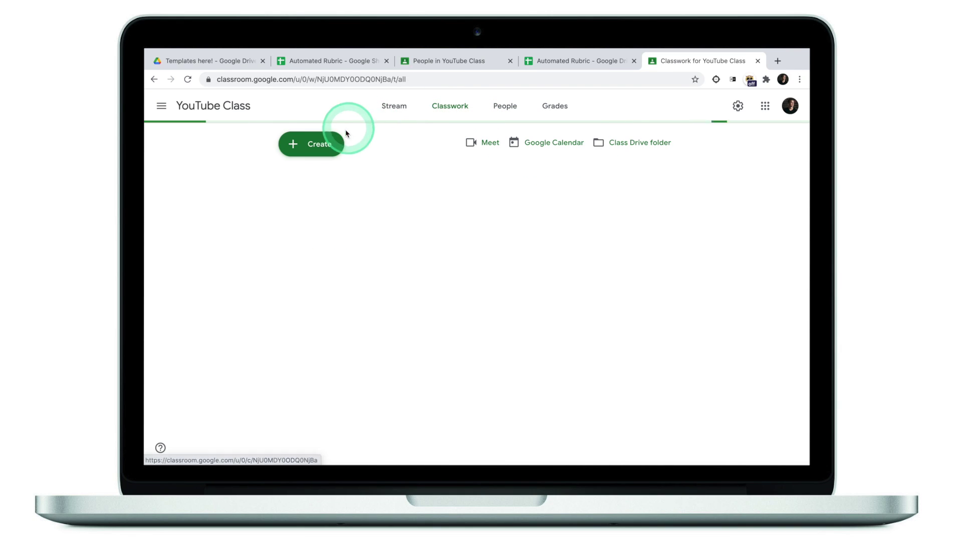
left_click(322, 144)
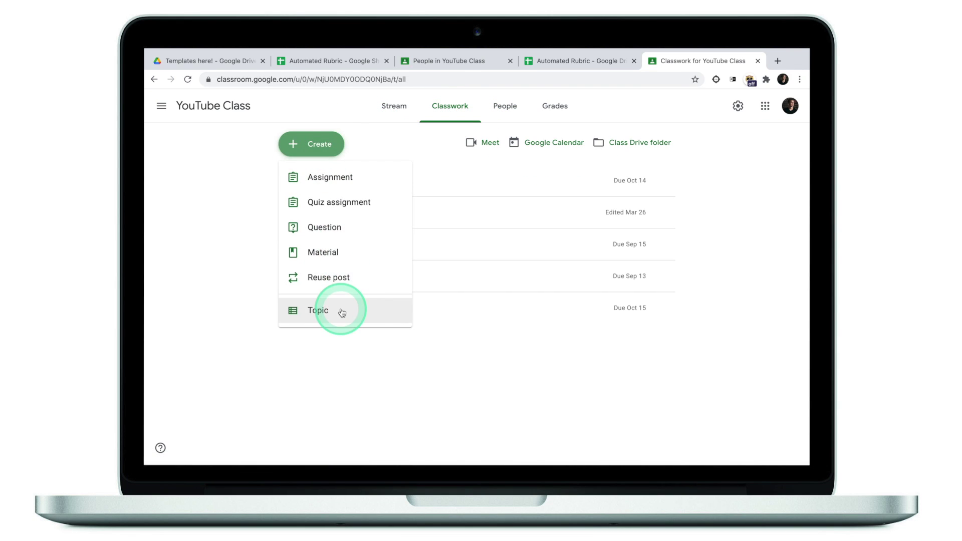
left_click(342, 312)
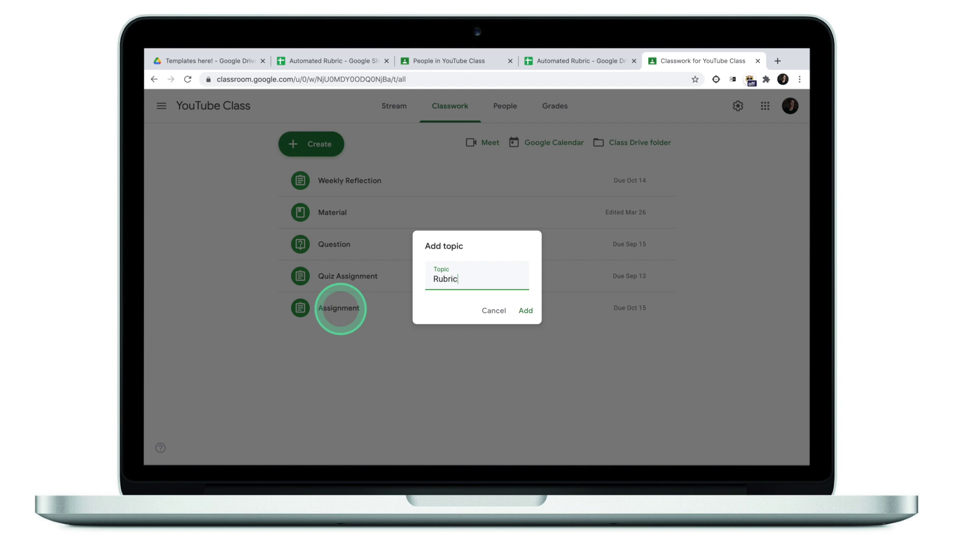
left_click(526, 310)
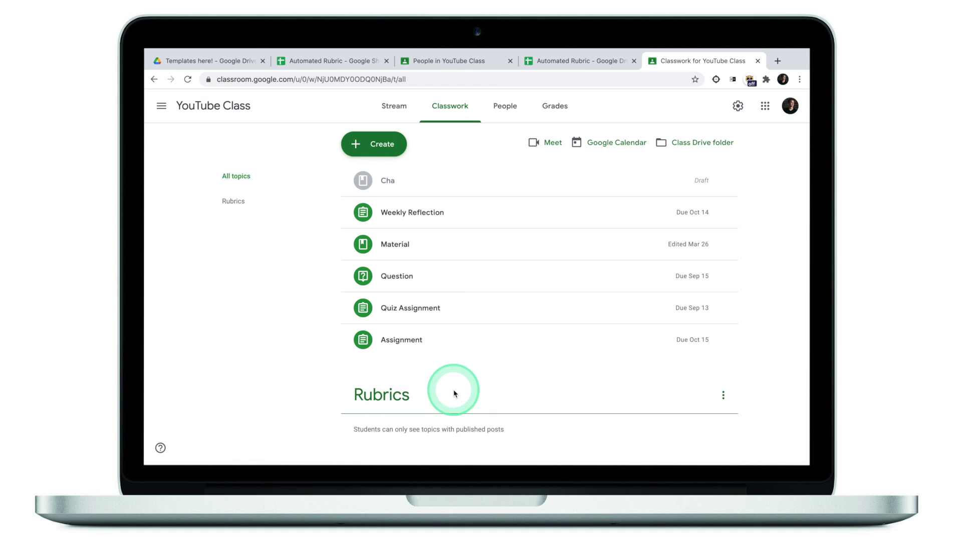
Start a new Material titled 'Rubric for' plus the student's name, fixing a typo
left_click(376, 145)
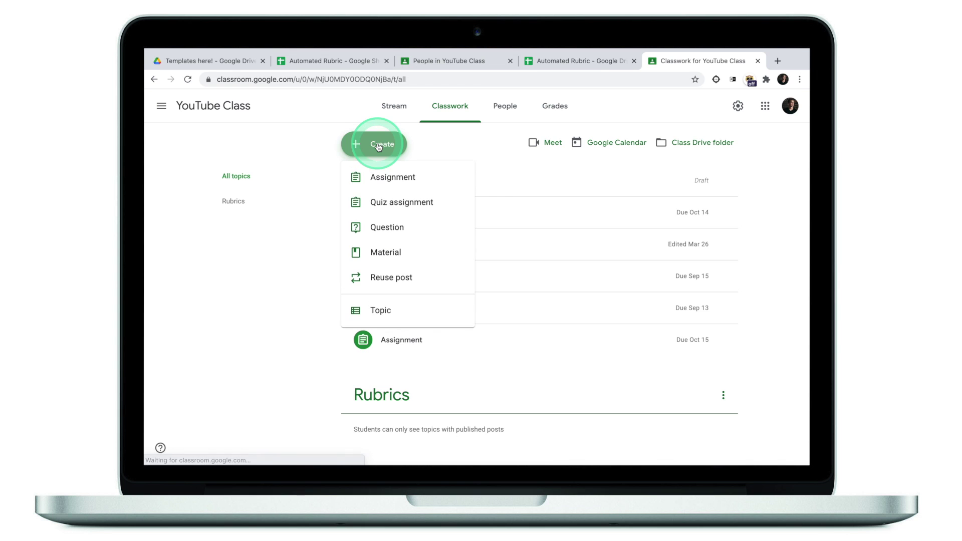
left_click(381, 252)
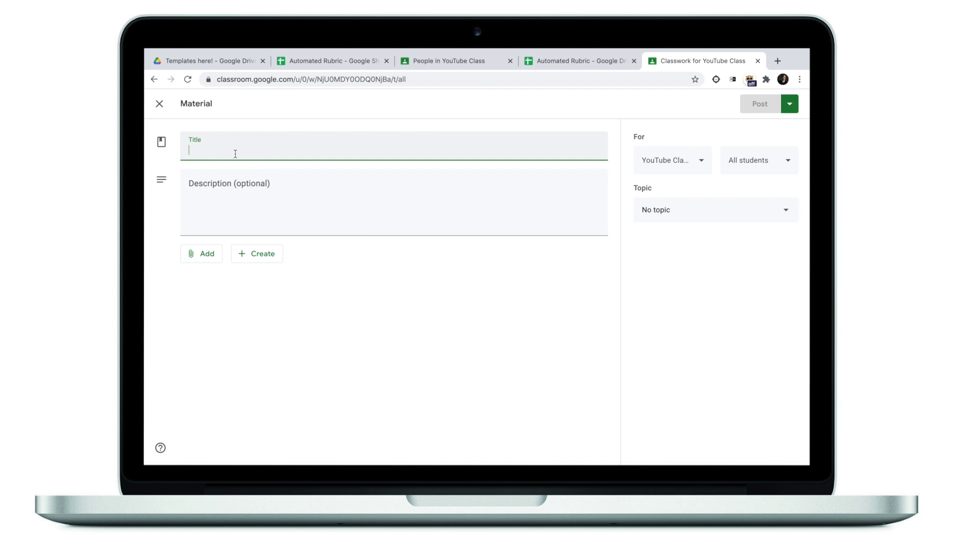
type("Rubric for Changd")
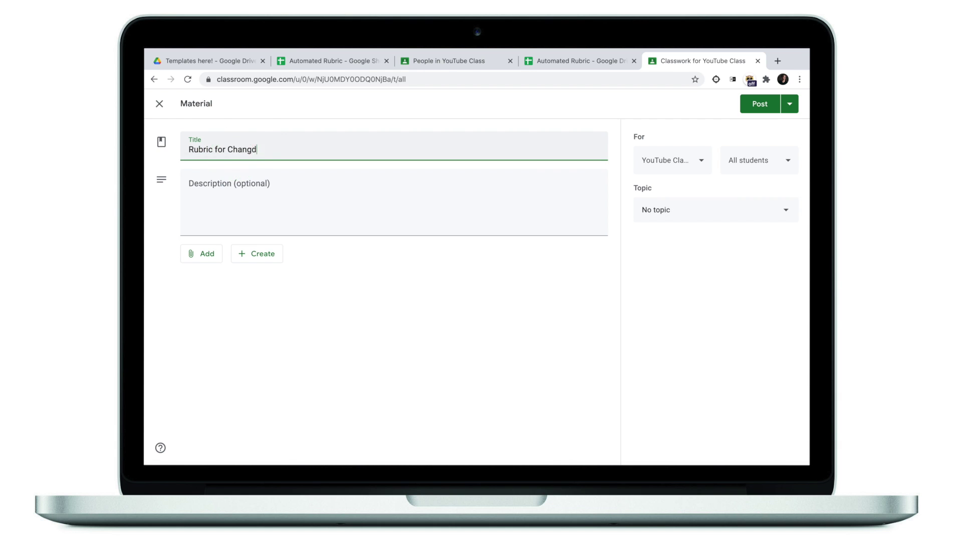
key("BackSpace")
key("BackSpace")
type("dler")
left_click(217, 214)
Choose to attach a link, then switch over to the Automated Rubric spreadsheet
left_click(207, 254)
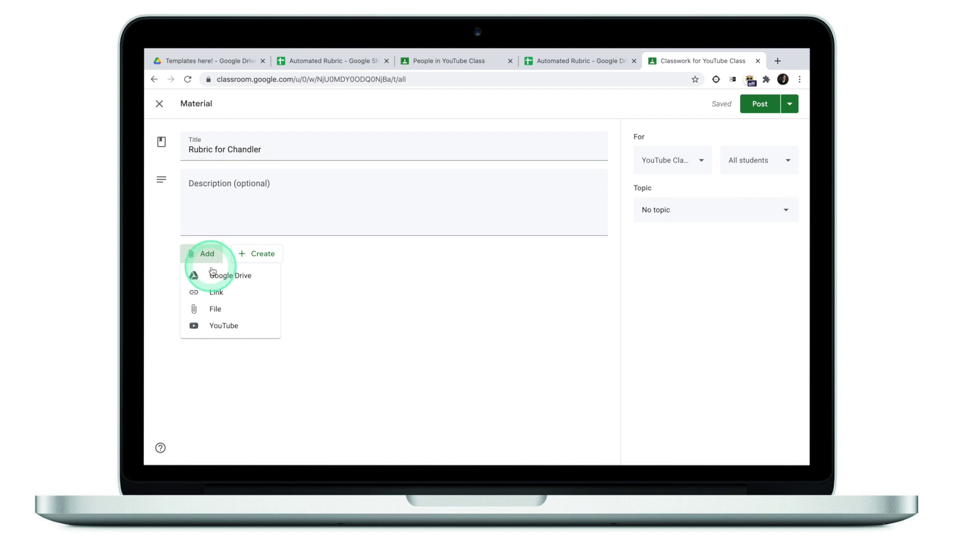
left_click(216, 292)
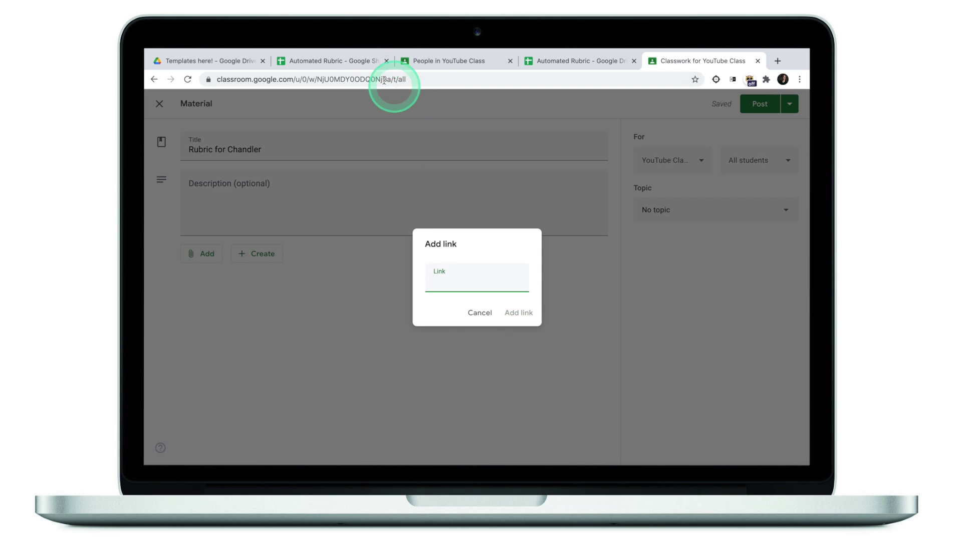
left_click(333, 61)
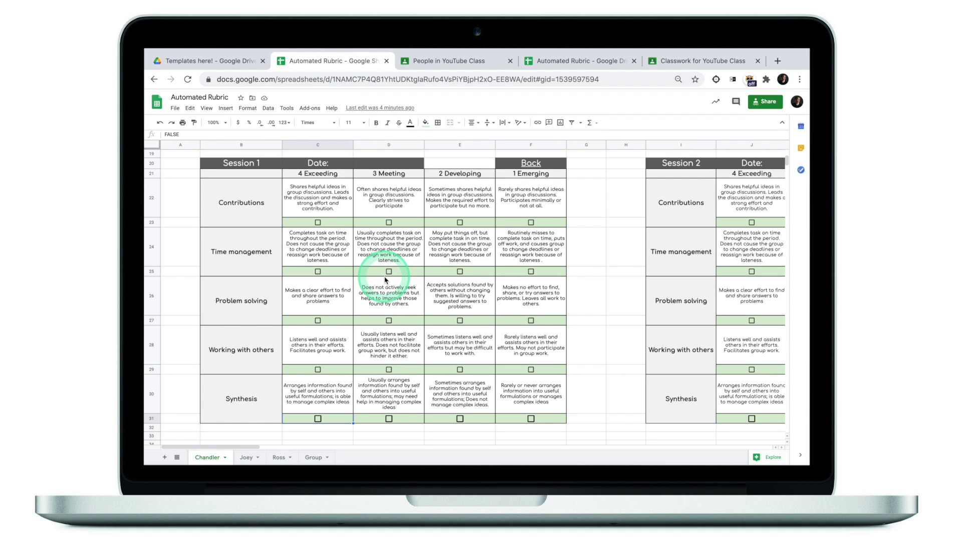
In Publish to the web, select only the first student's sheet and highlight its link for copying
left_click(175, 108)
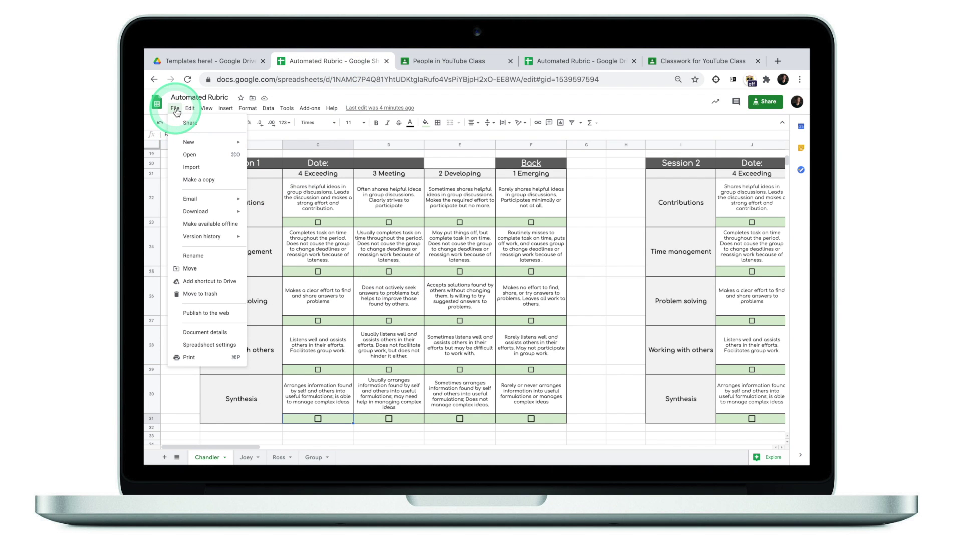
left_click(206, 311)
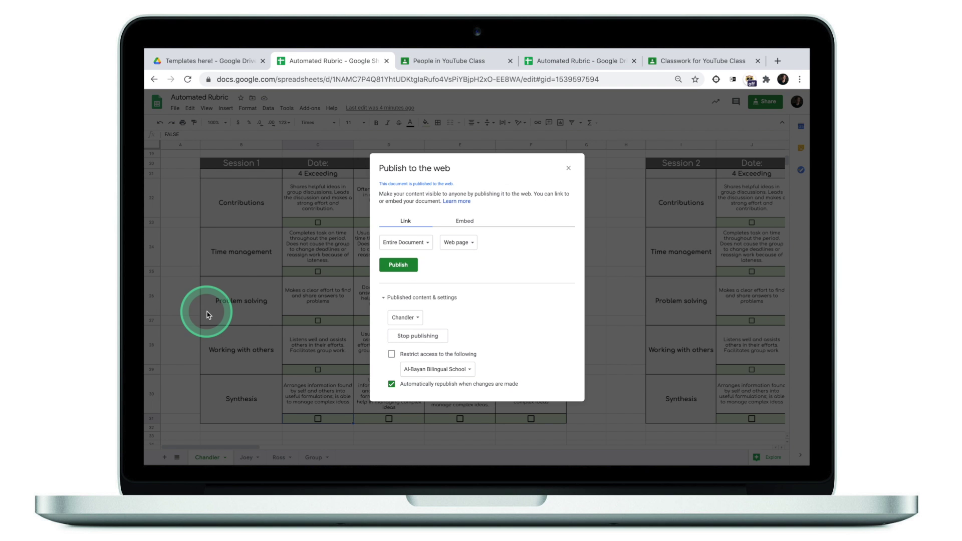
left_click(400, 243)
left_click(404, 261)
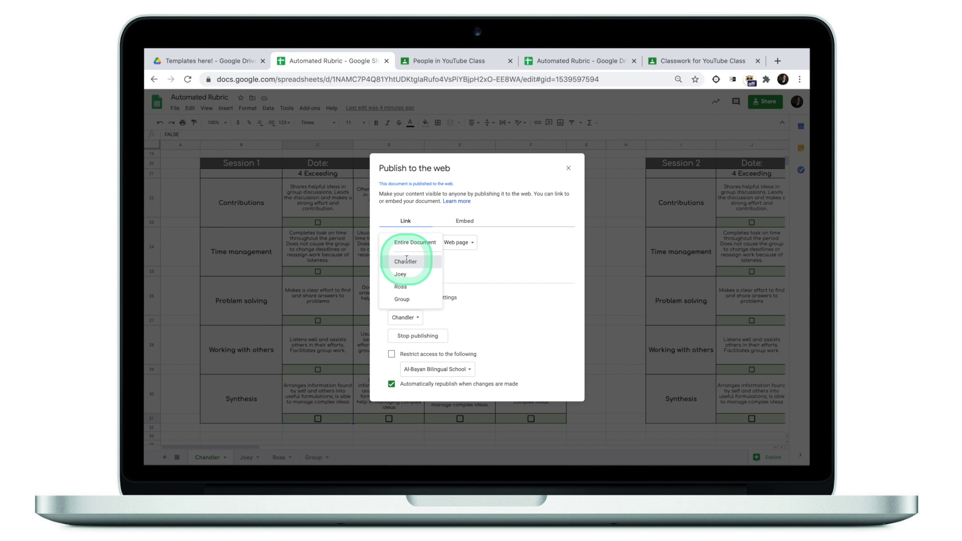
left_click(440, 244)
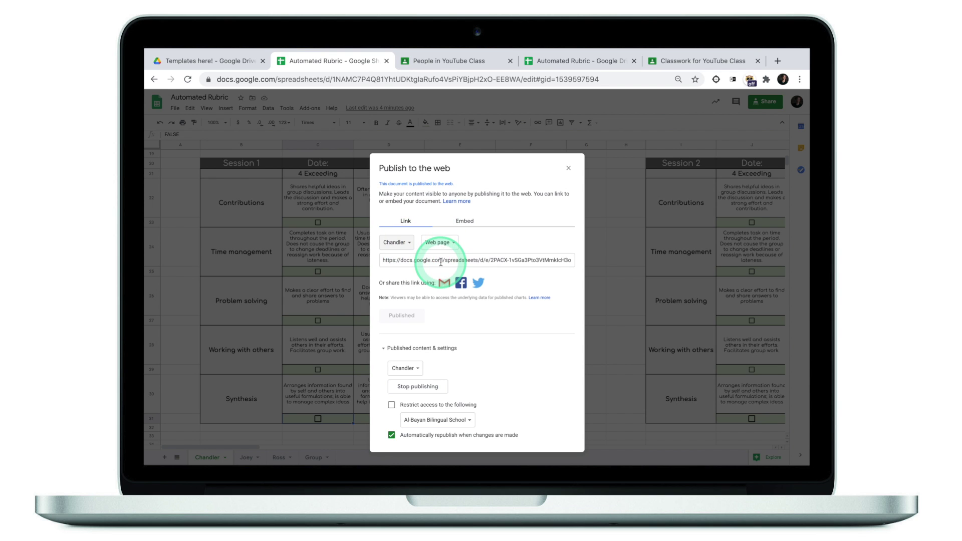
left_click(442, 260)
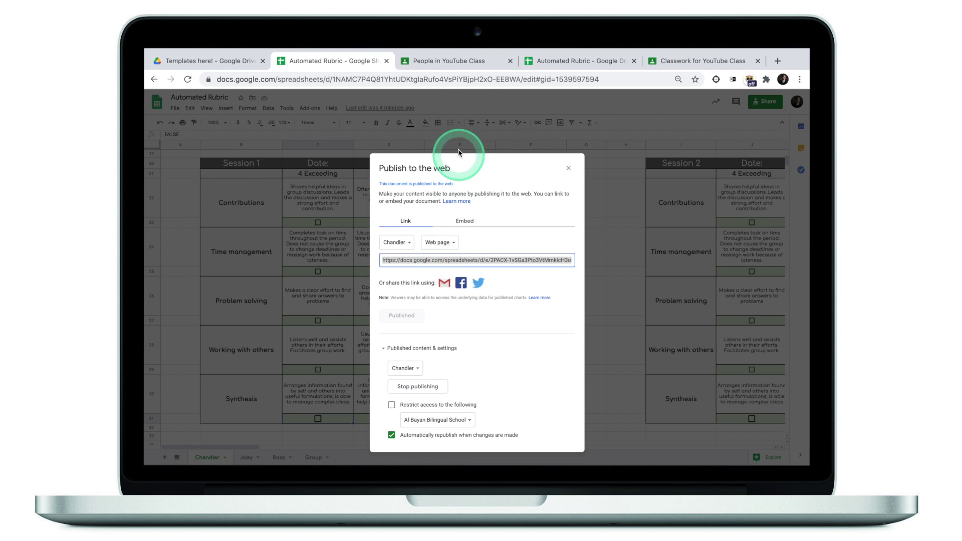
Paste the published rubric link into the Material and attach it
left_click(682, 61)
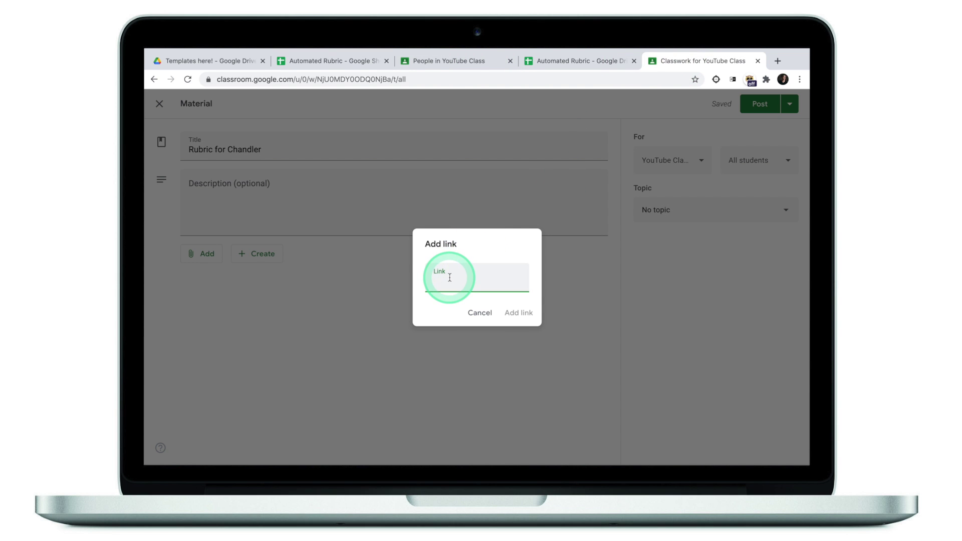
key("super+v")
left_click(519, 313)
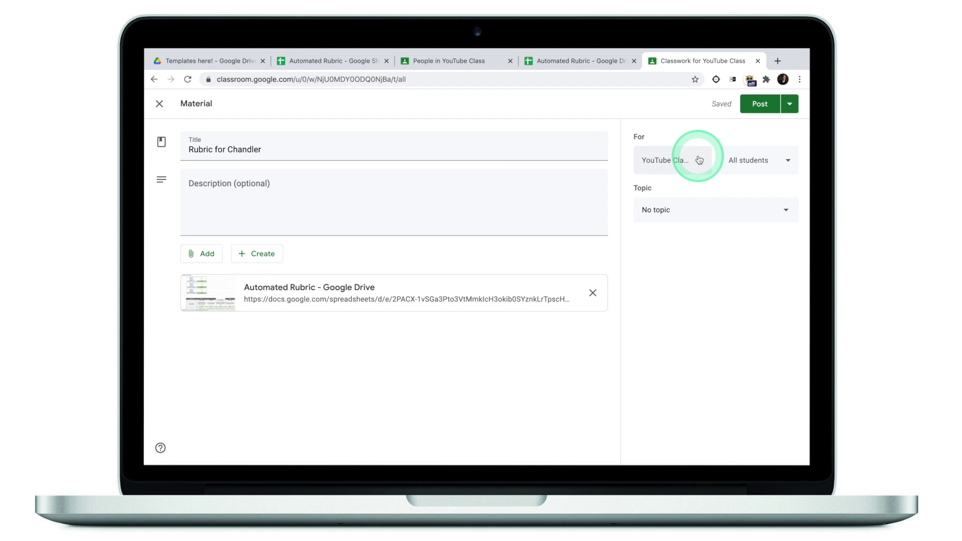
Post the Material to only the first student, filed under the Rubrics topic
left_click(748, 160)
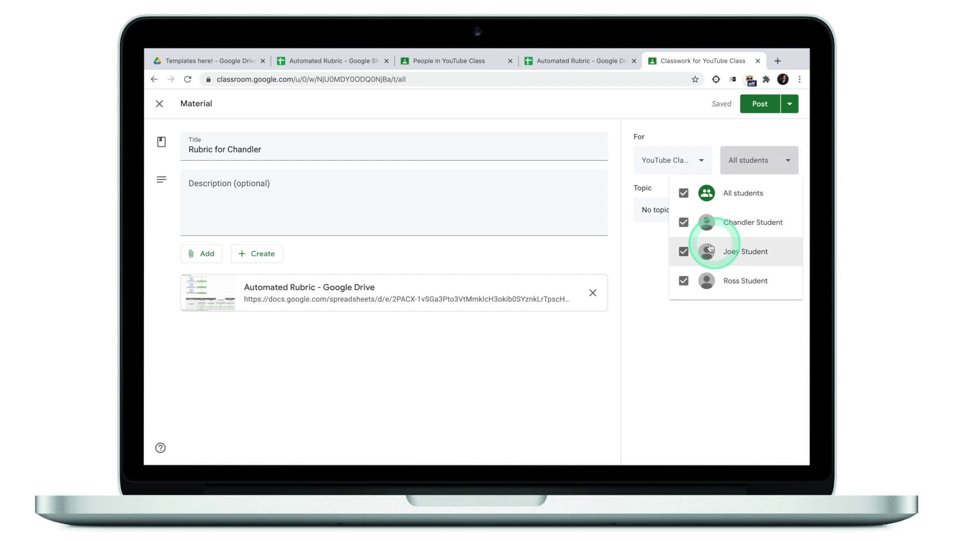
left_click(684, 252)
left_click(685, 281)
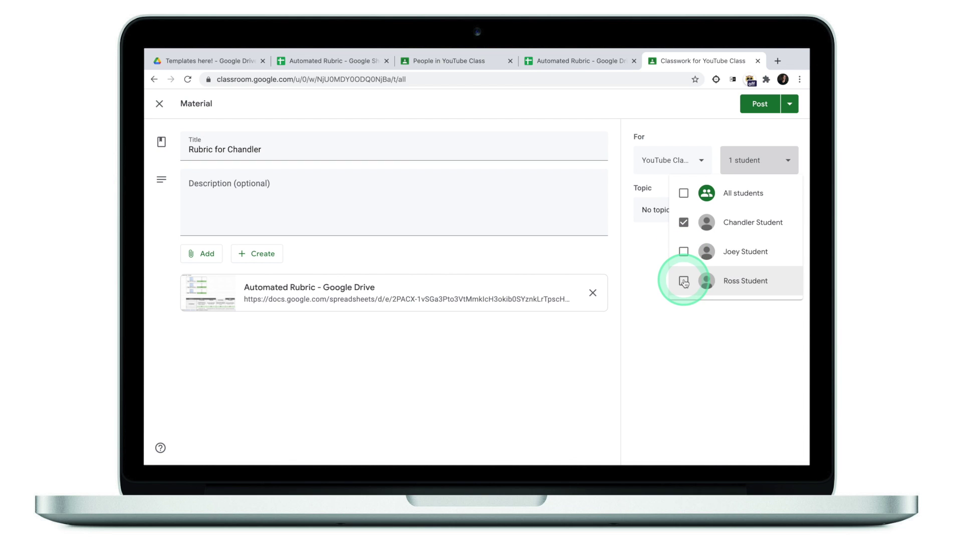
left_click(711, 324)
left_click(775, 107)
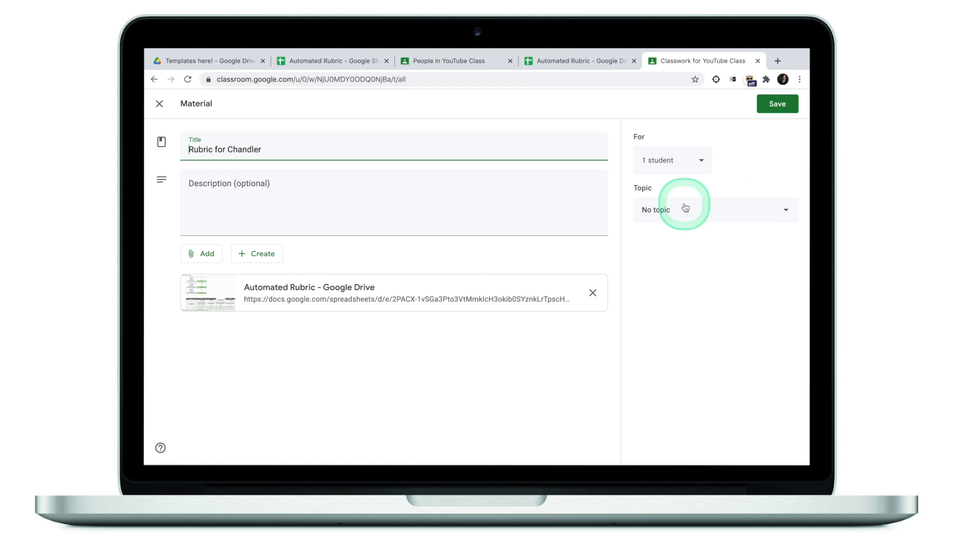
left_click(685, 208)
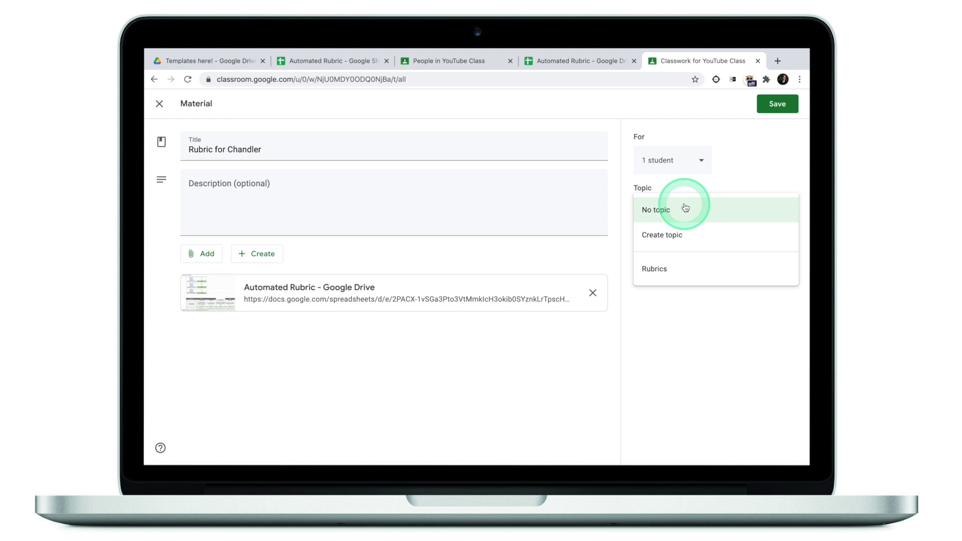
left_click(703, 264)
left_click(769, 110)
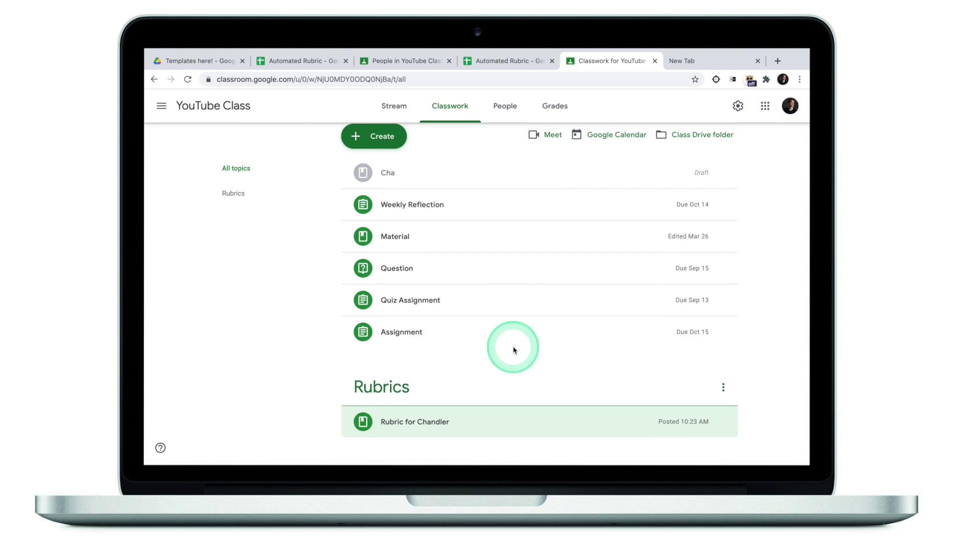
Start another Material titled 'Rubric for' for the next student and return to the spreadsheet
left_click(389, 151)
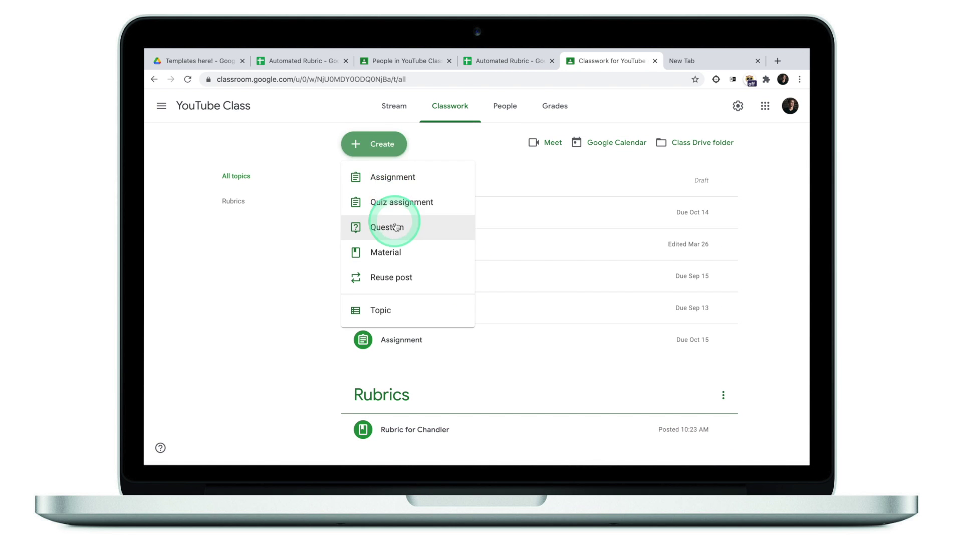
left_click(384, 253)
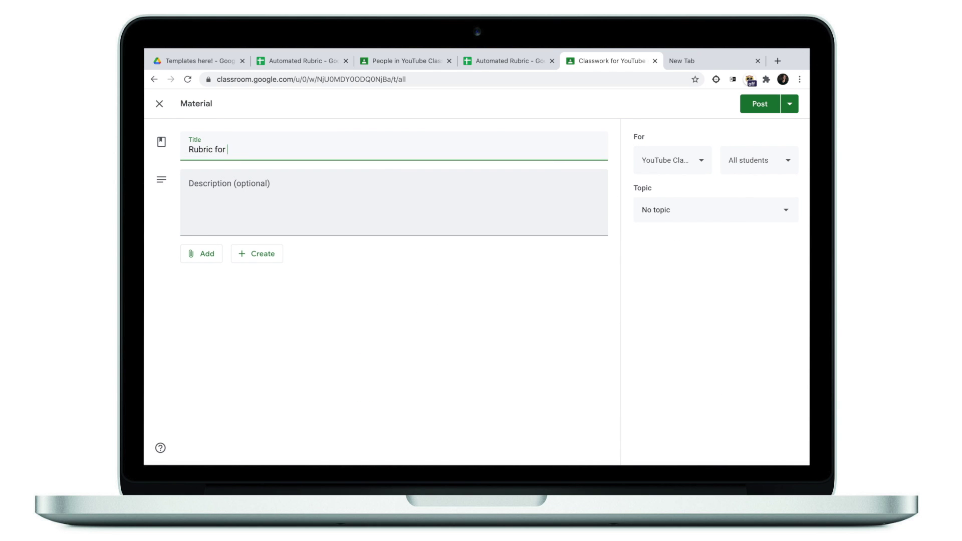
left_click(301, 61)
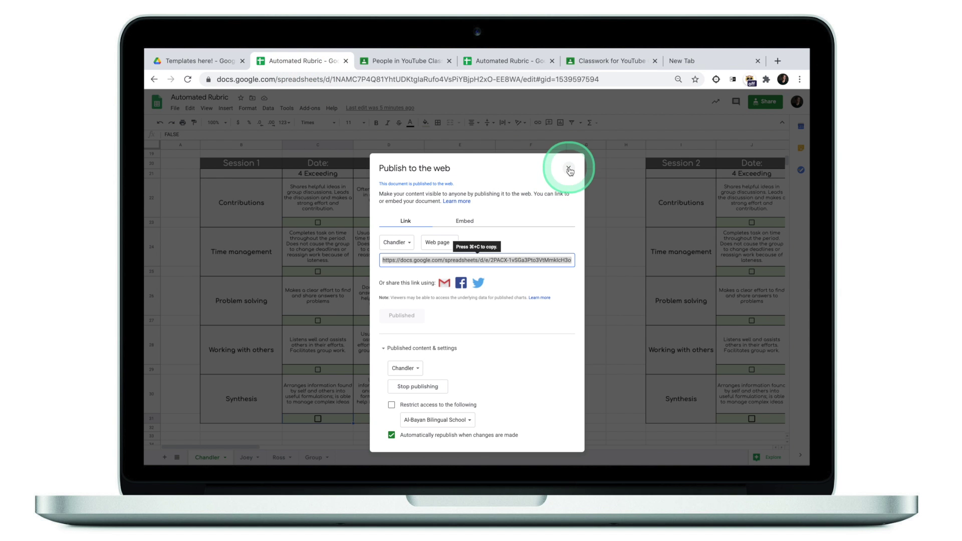
Publish only the next student's sheet as a web page, copy its link, and return to Classroom
key("Escape")
left_click(175, 108)
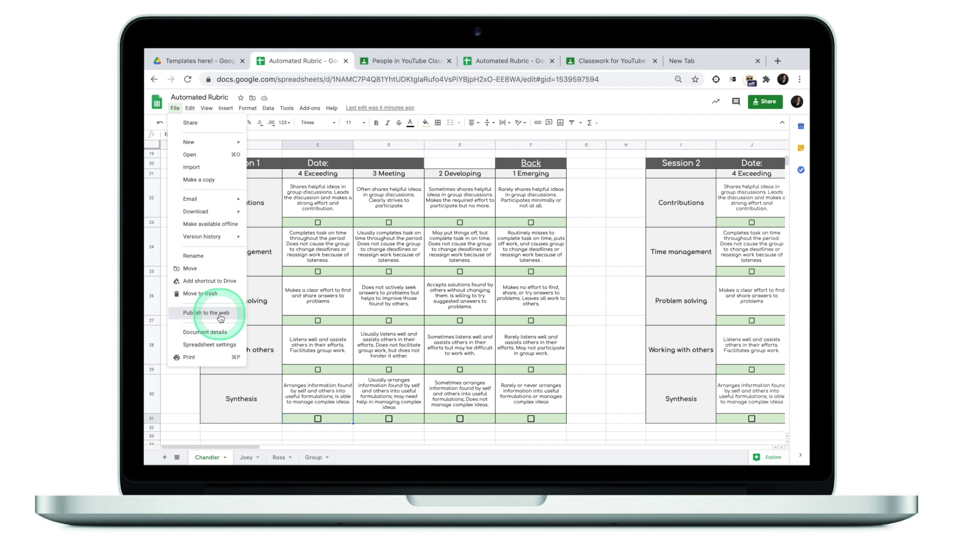
key("Escape")
left_click(407, 242)
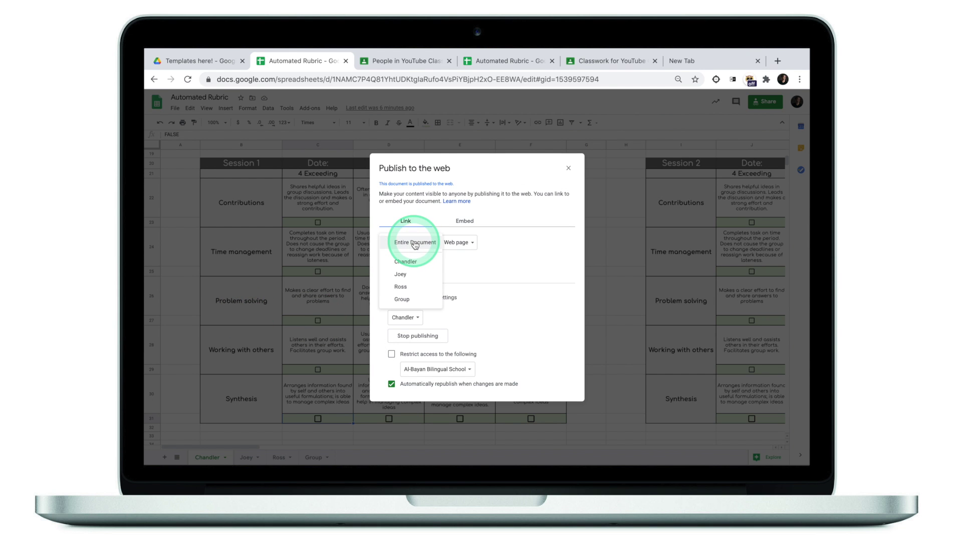
left_click(412, 276)
left_click(434, 244)
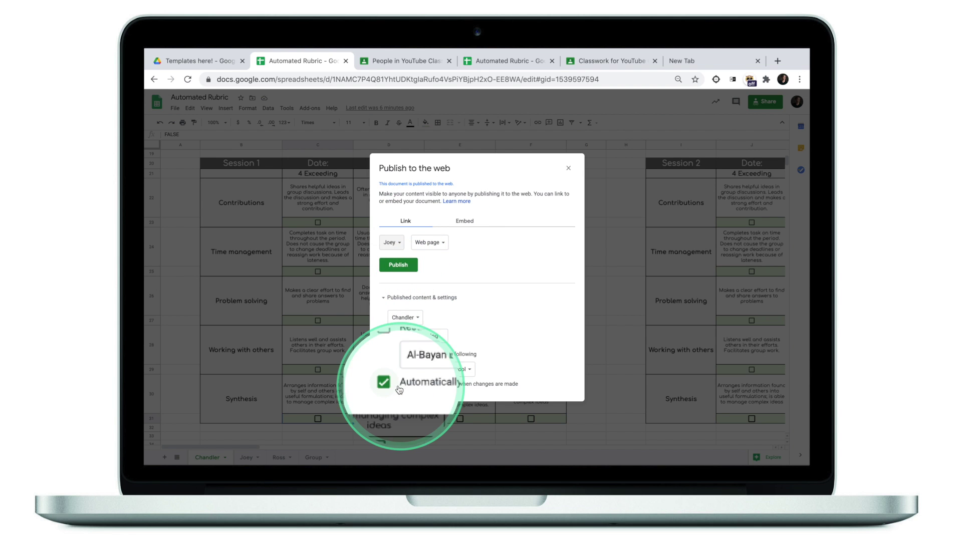
left_click(399, 266)
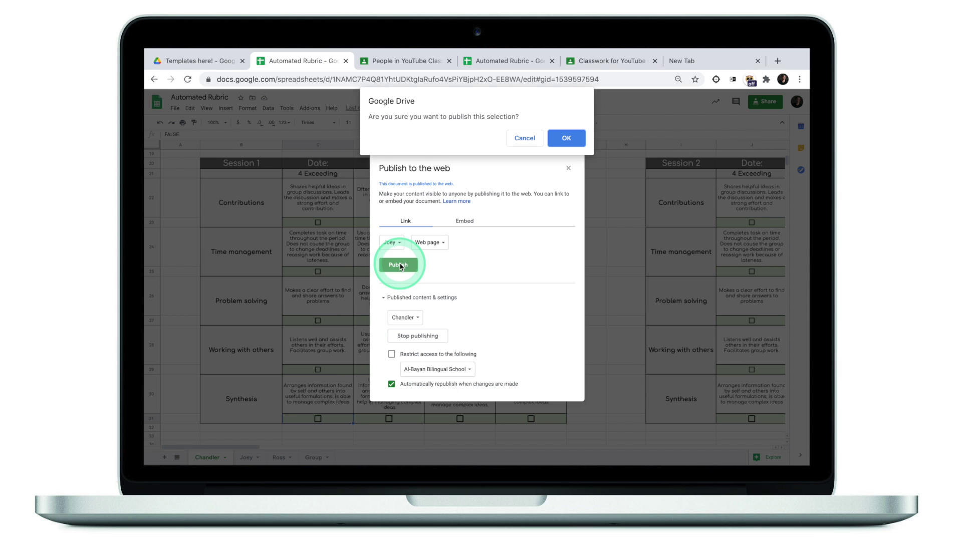
left_click(565, 139)
left_click(537, 234)
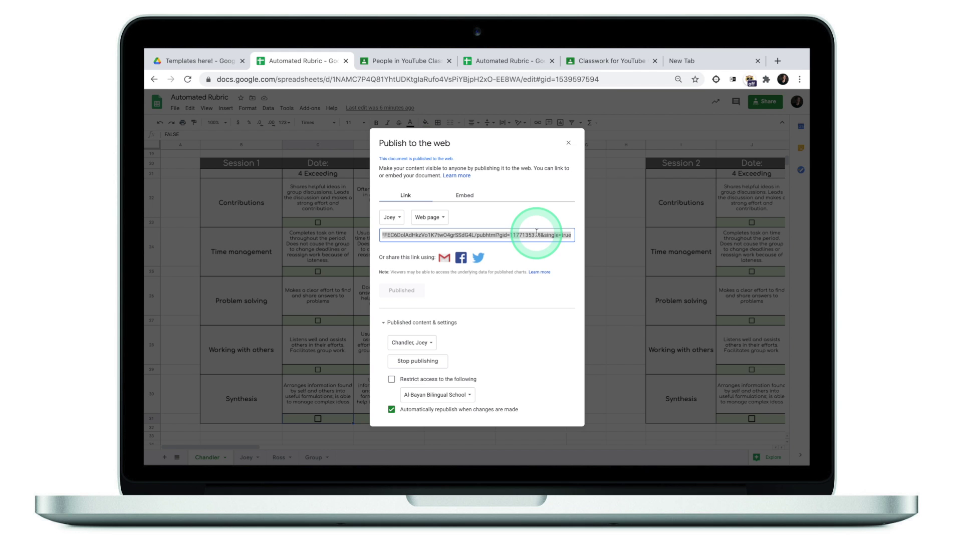
left_click(608, 61)
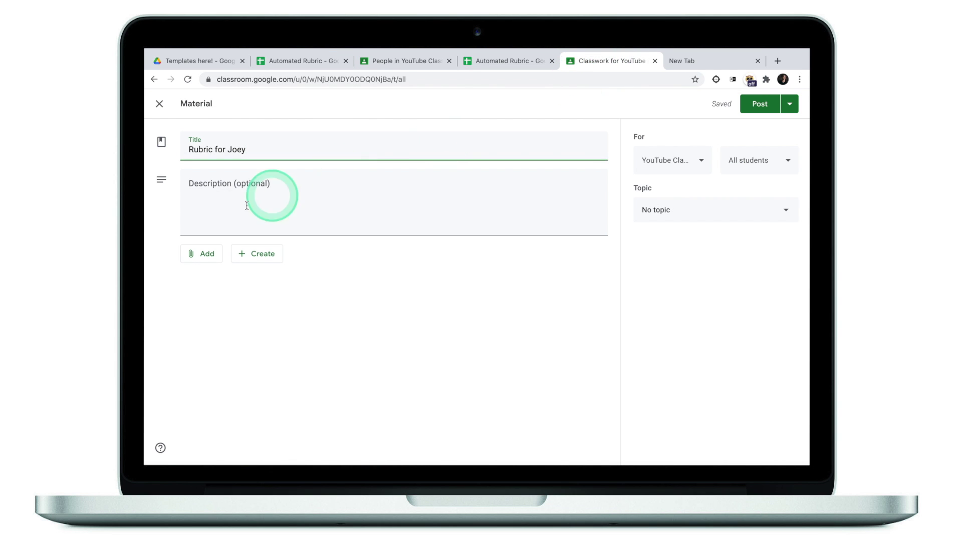
Attach the published rubric URL as a link to the student's rubric material
left_click(207, 253)
left_click(211, 290)
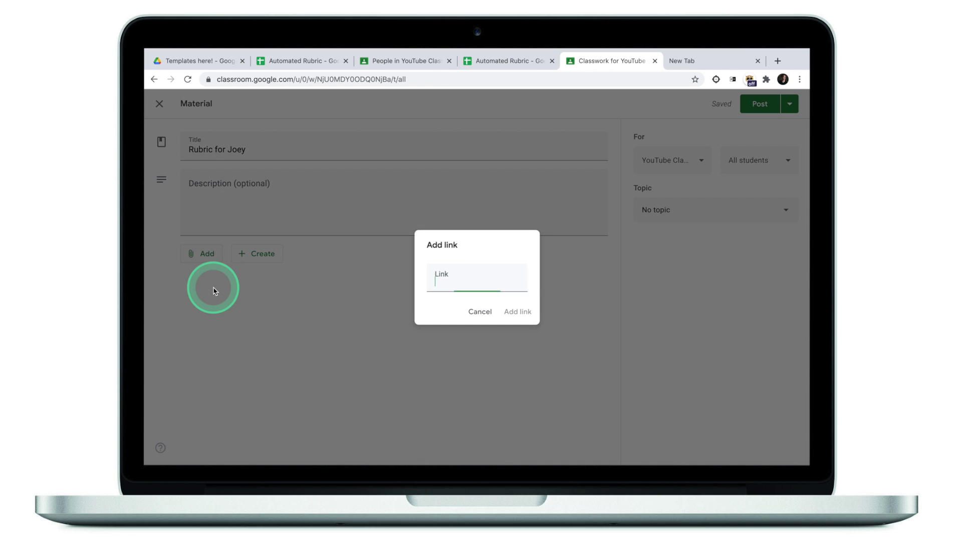
left_click(463, 275)
left_click(519, 312)
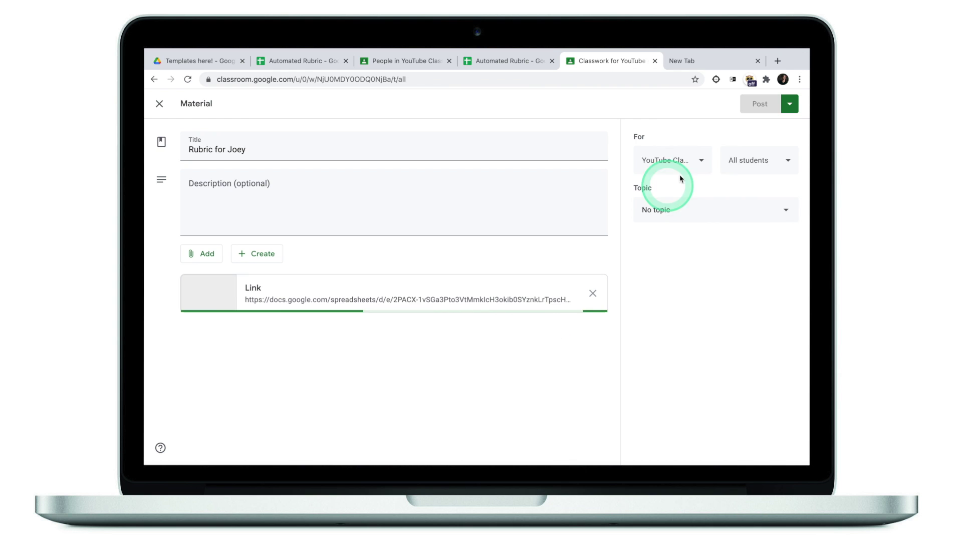
Assign the material to only that one student, file it under the Rubrics topic, and post it
left_click(781, 164)
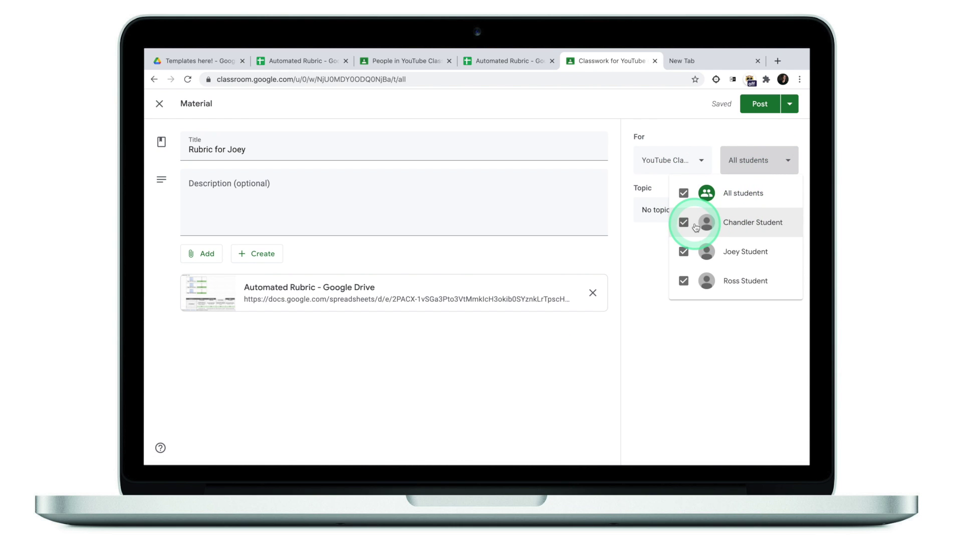
left_click(683, 281)
left_click(653, 279)
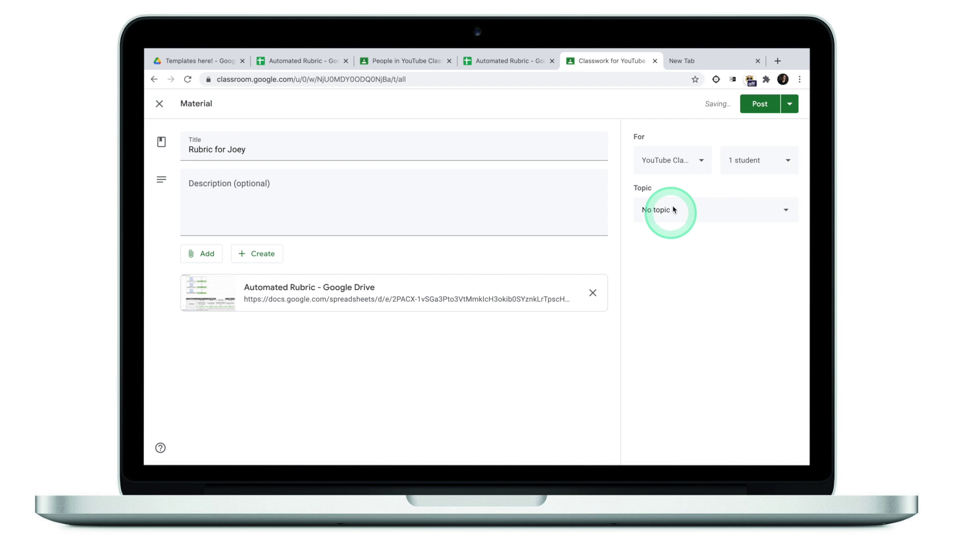
left_click(671, 209)
left_click(669, 266)
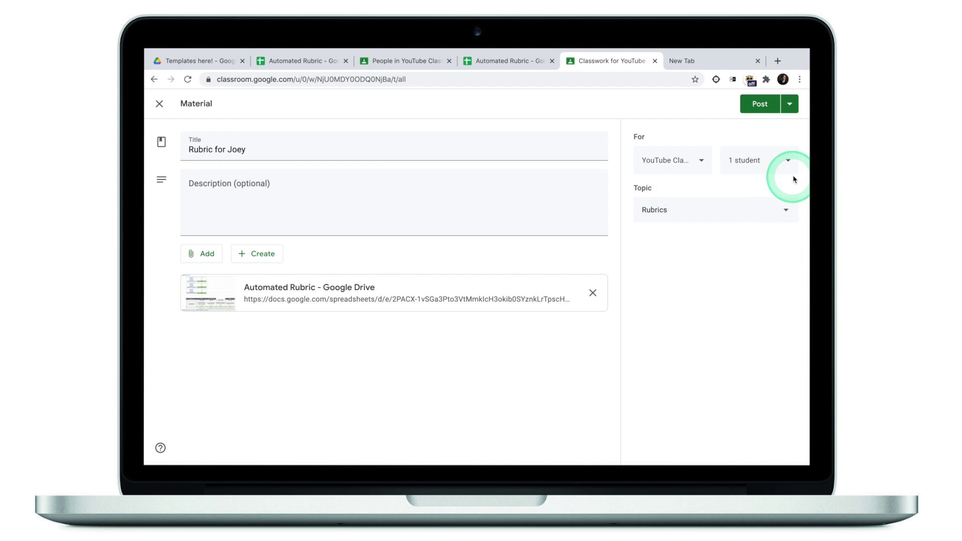
left_click(760, 104)
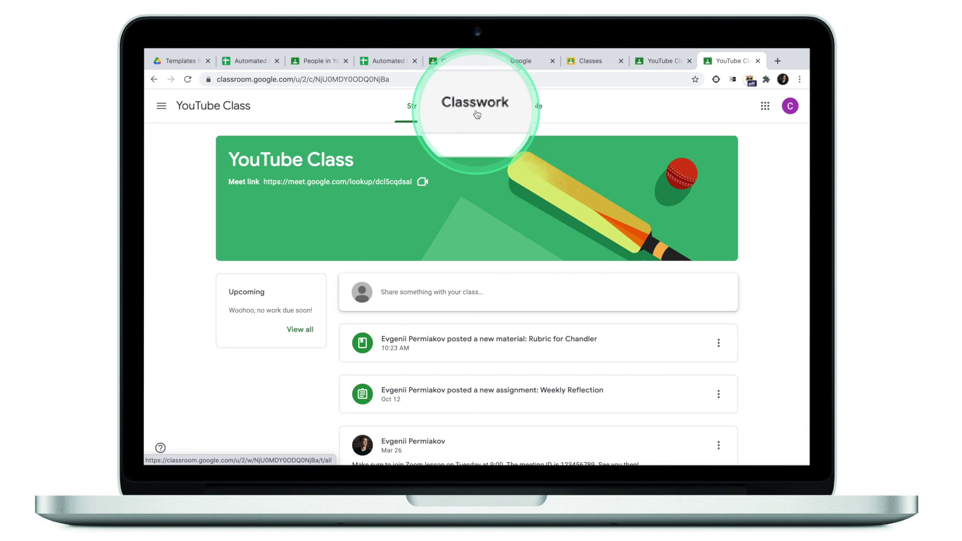
From the student's Classwork page, open the Automated Rubric attached to their rubric material and scroll through it
left_click(476, 108)
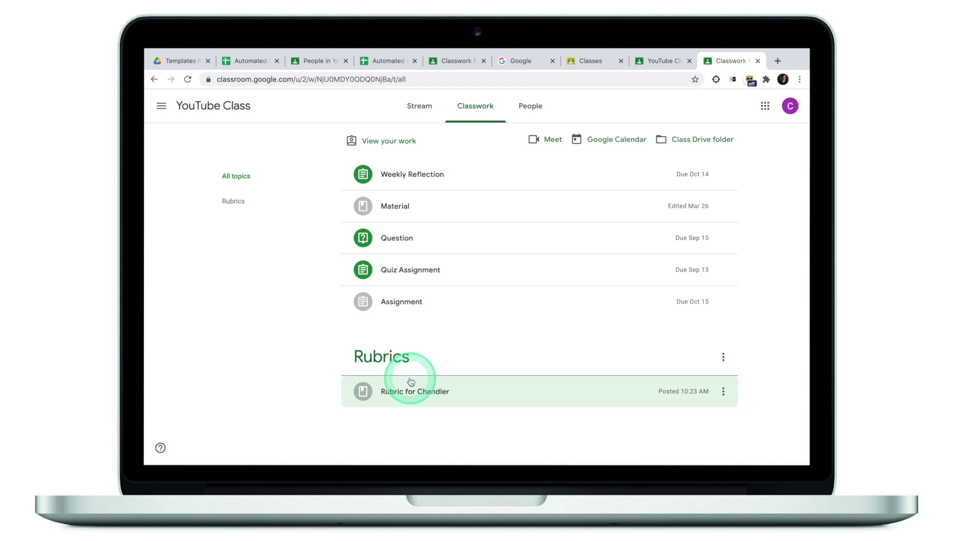
left_click(418, 393)
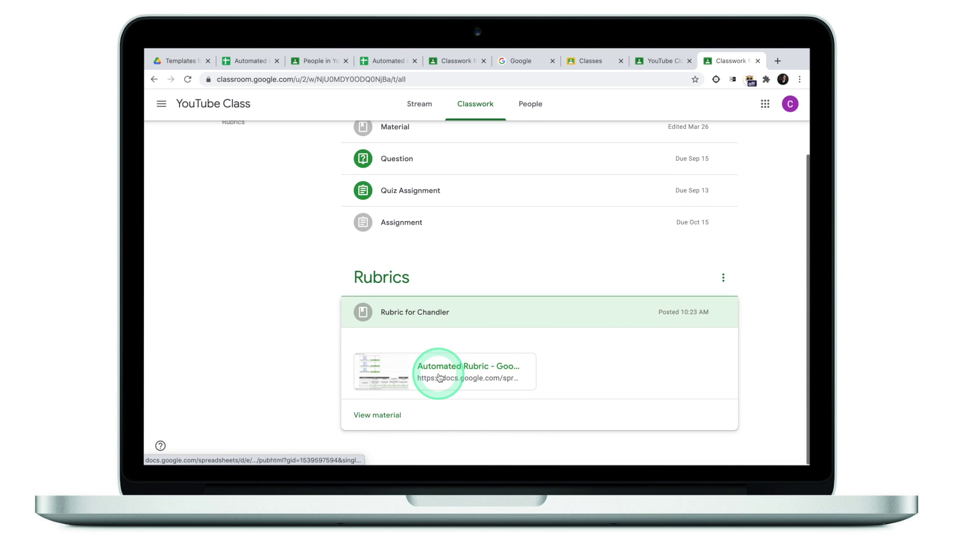
left_click(443, 377)
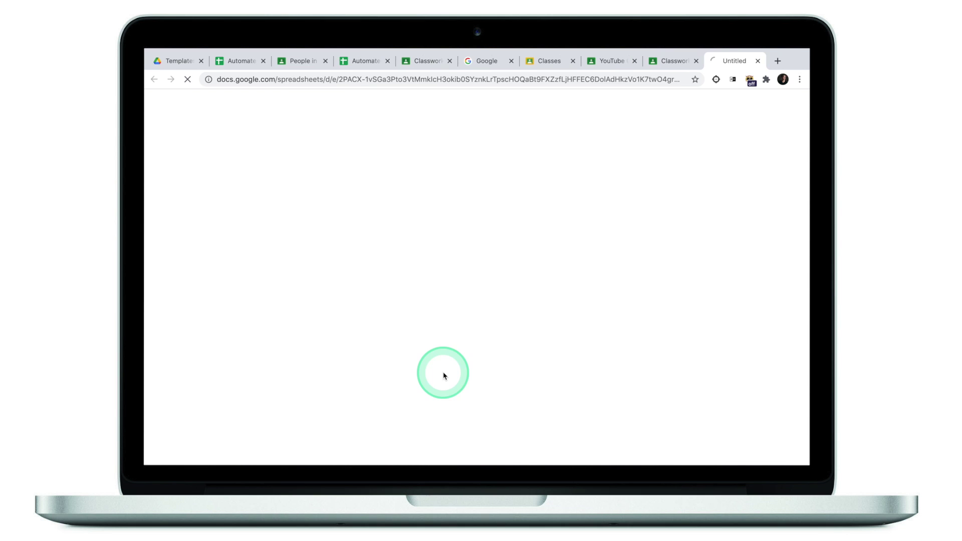
scroll(476, 255, "down", 3)
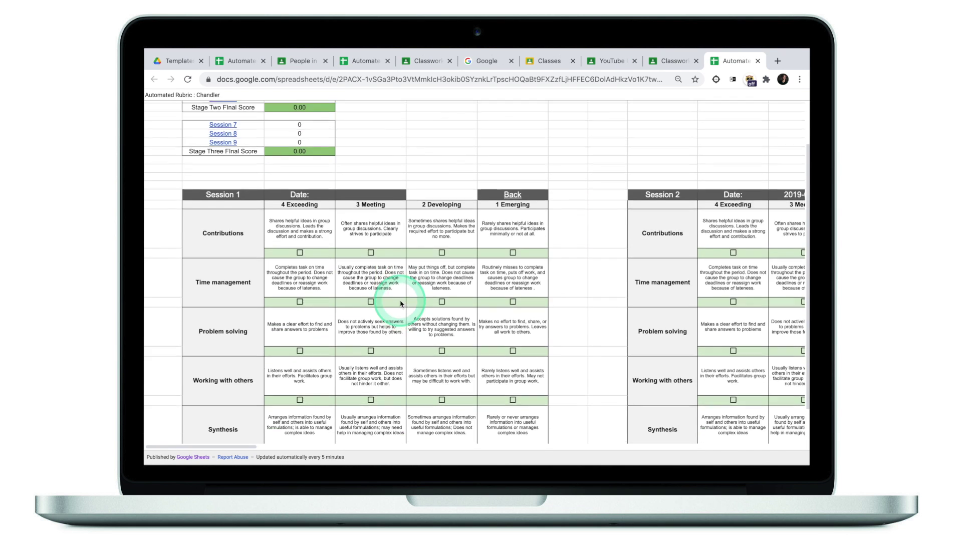
scroll(351, 258, "up", 1)
scroll(326, 232, "down", 2)
scroll(372, 236, "up", 3)
scroll(391, 293, "down", 3)
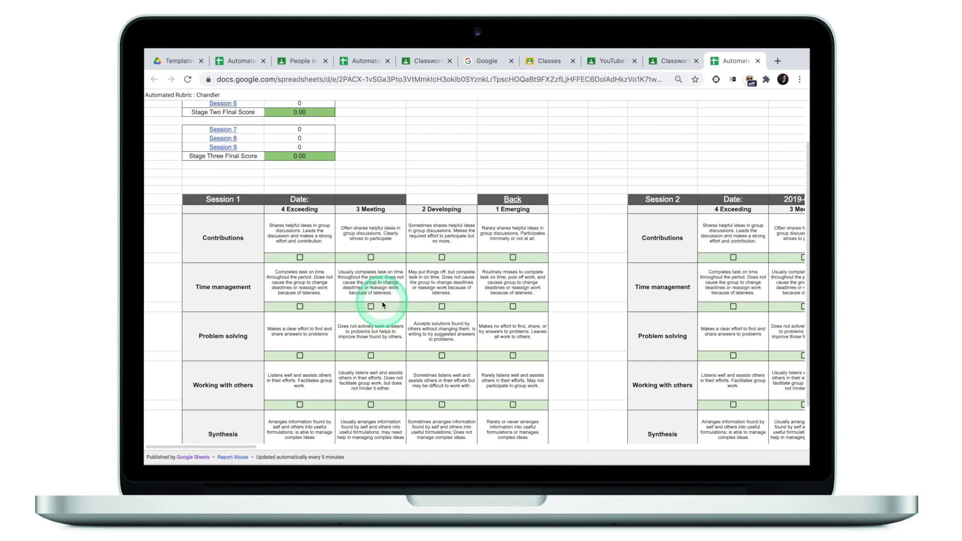
Switch to the other student's class page and view its Classwork list
left_click(608, 61)
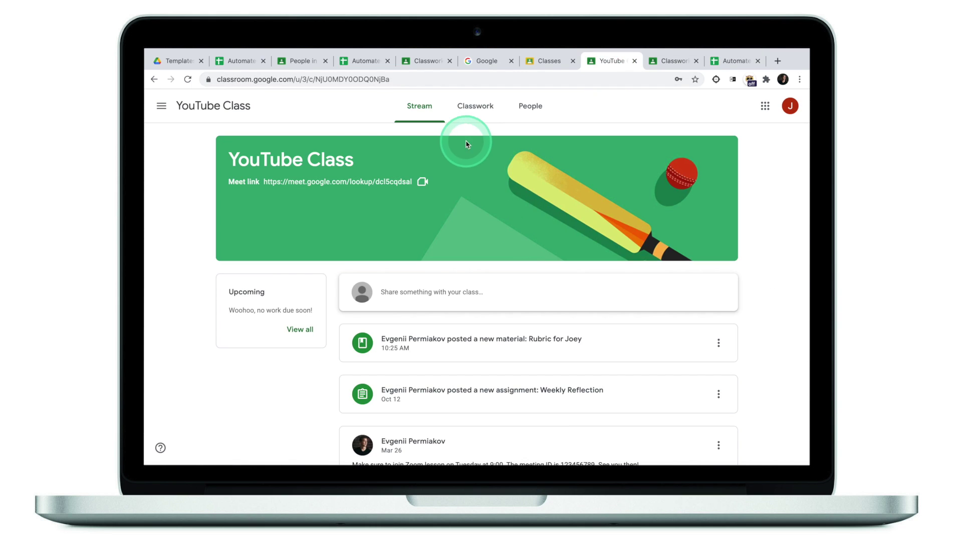
left_click(474, 111)
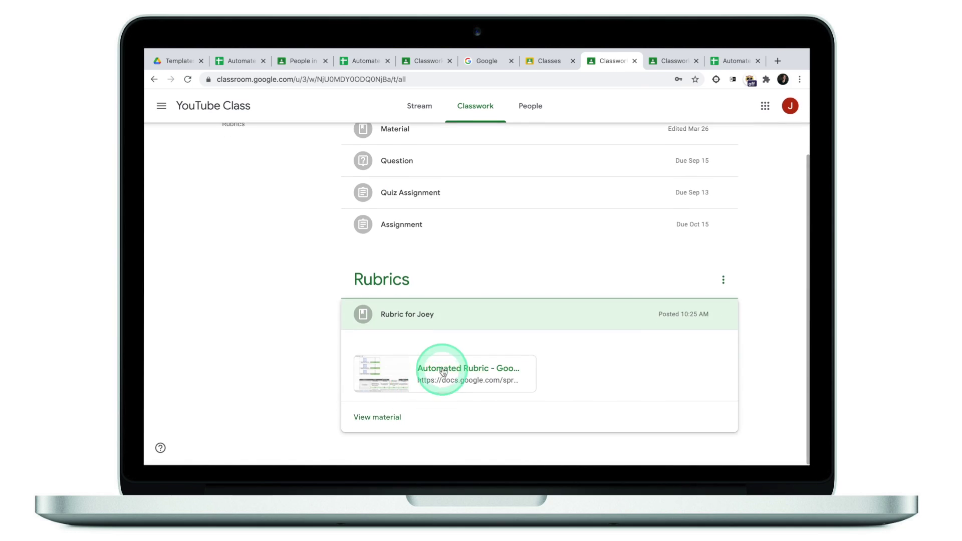
Open the Automated Rubric attached to the student's rubric material and scroll down the published sheet
left_click(429, 384)
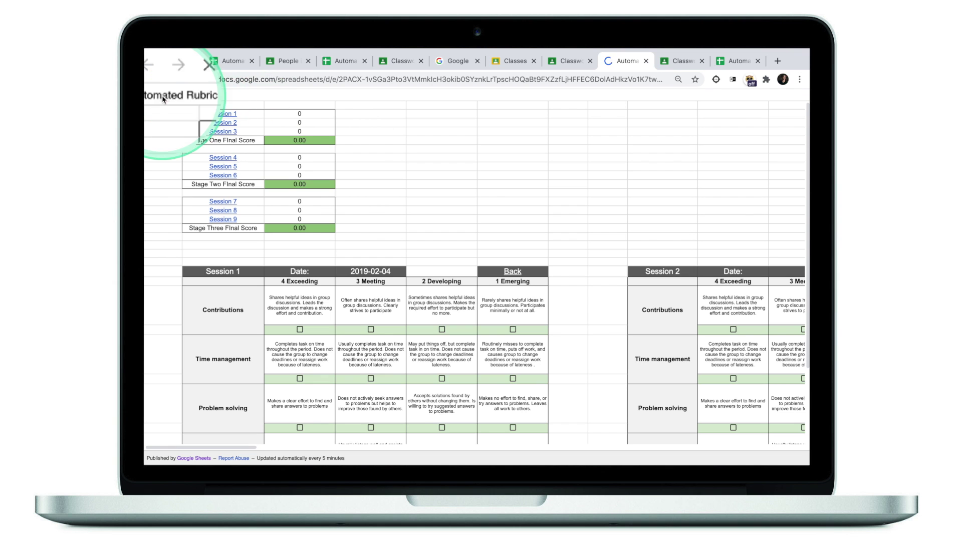
scroll(397, 234, "down", 2)
left_click(397, 234)
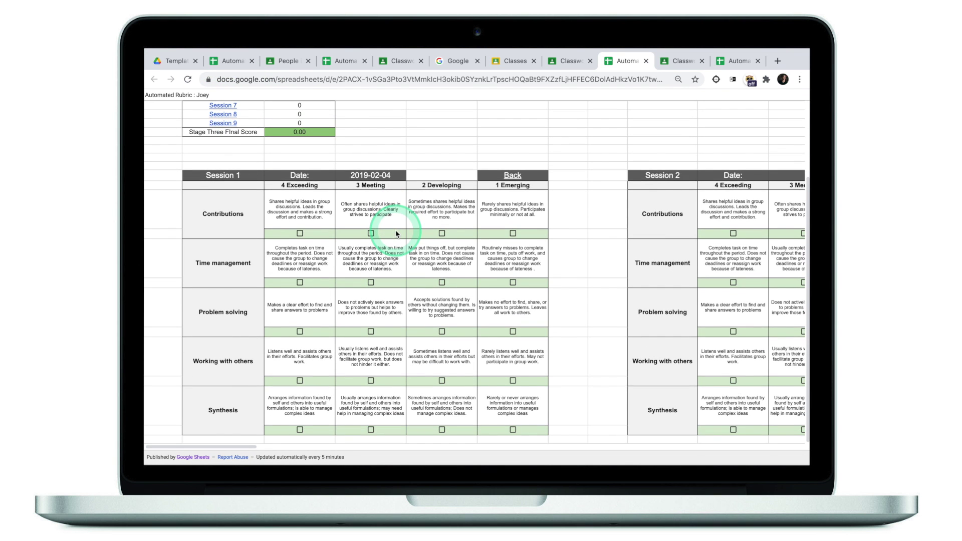